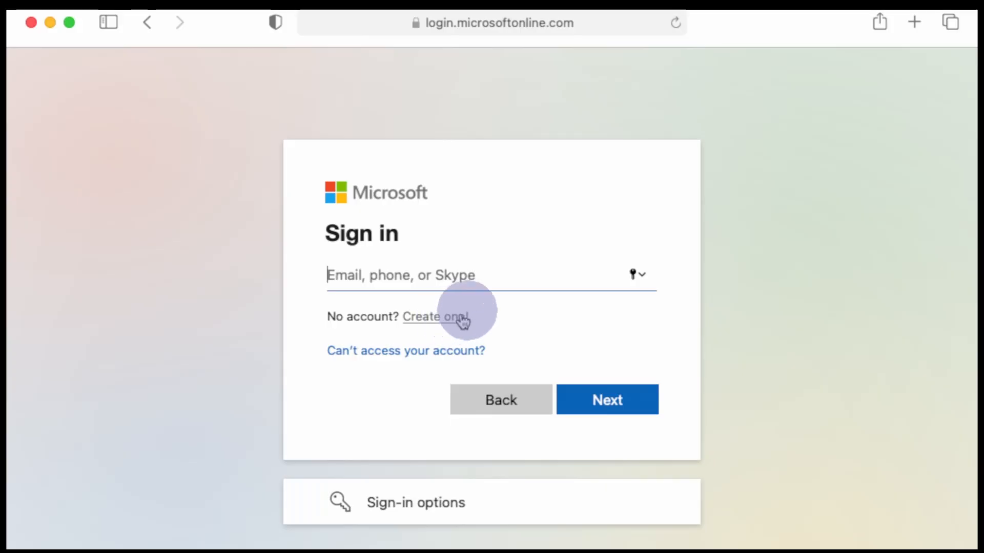
- Sign in to the developer program with the account e-mail, then its password
click(419, 278)
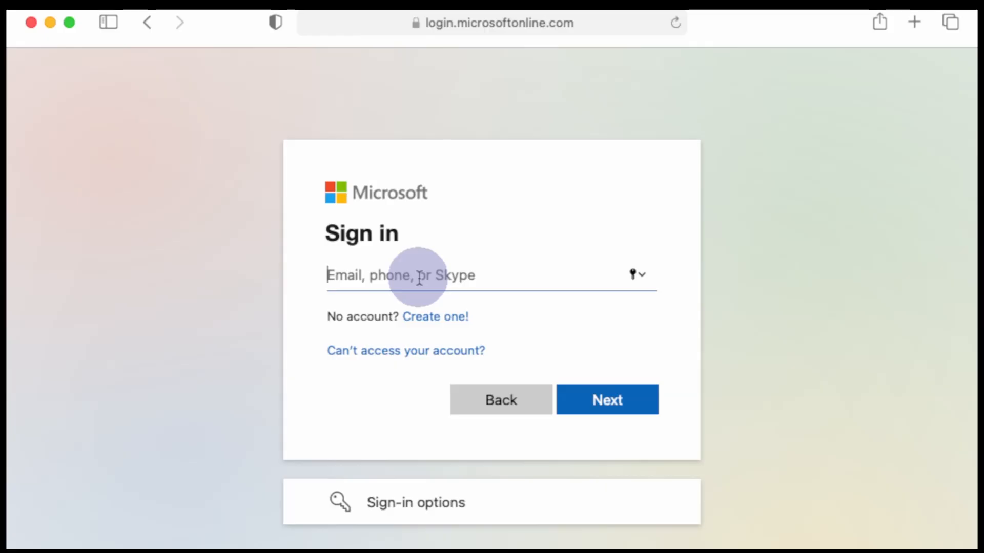
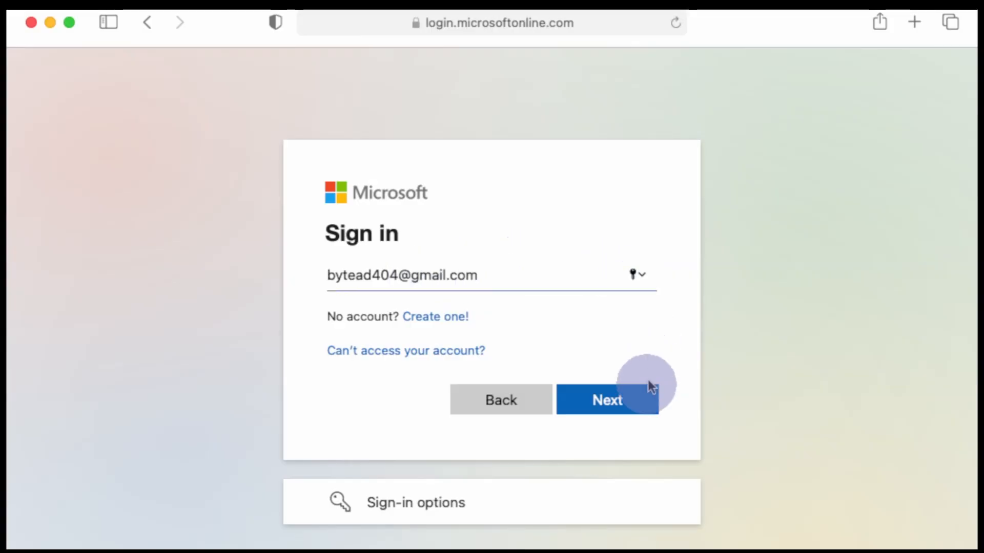
click(617, 398)
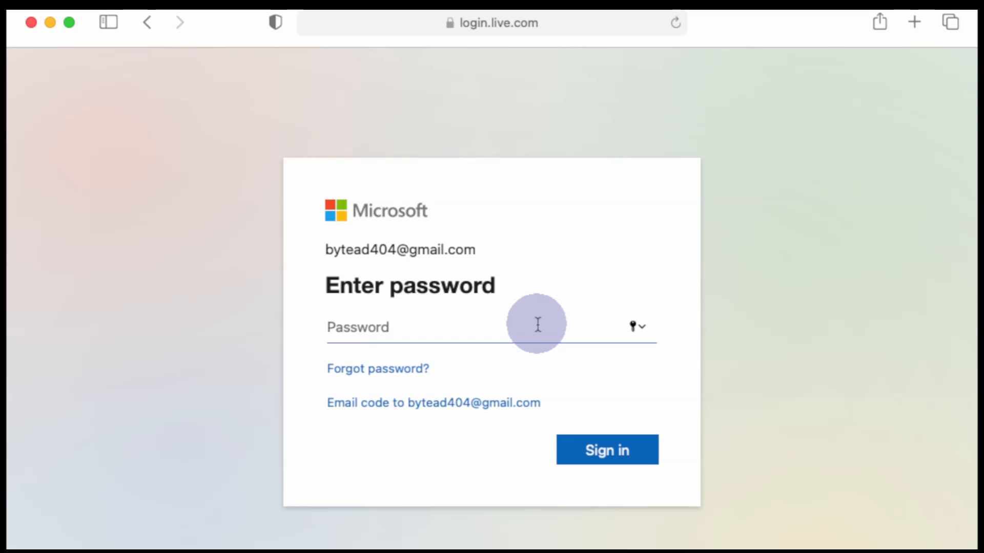
text(••)
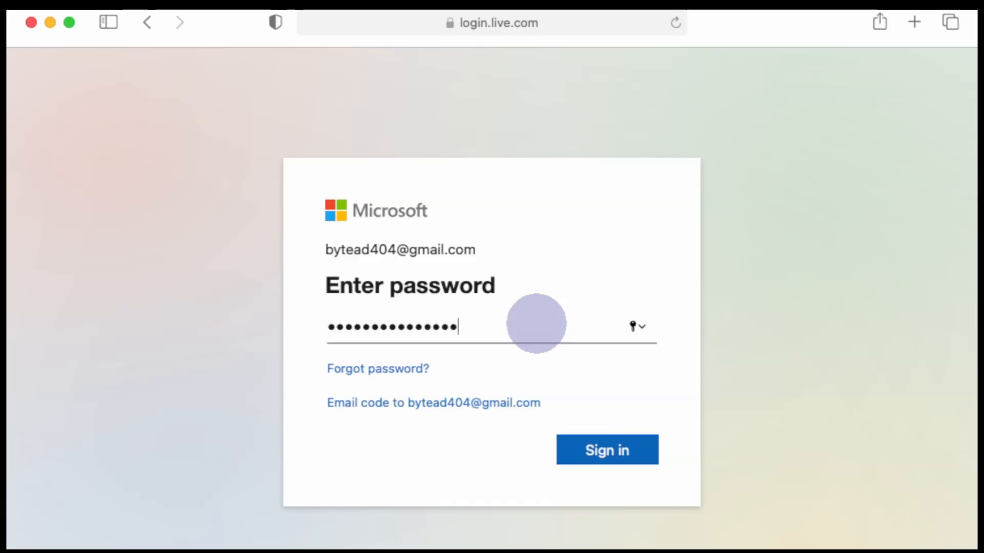
click(603, 449)
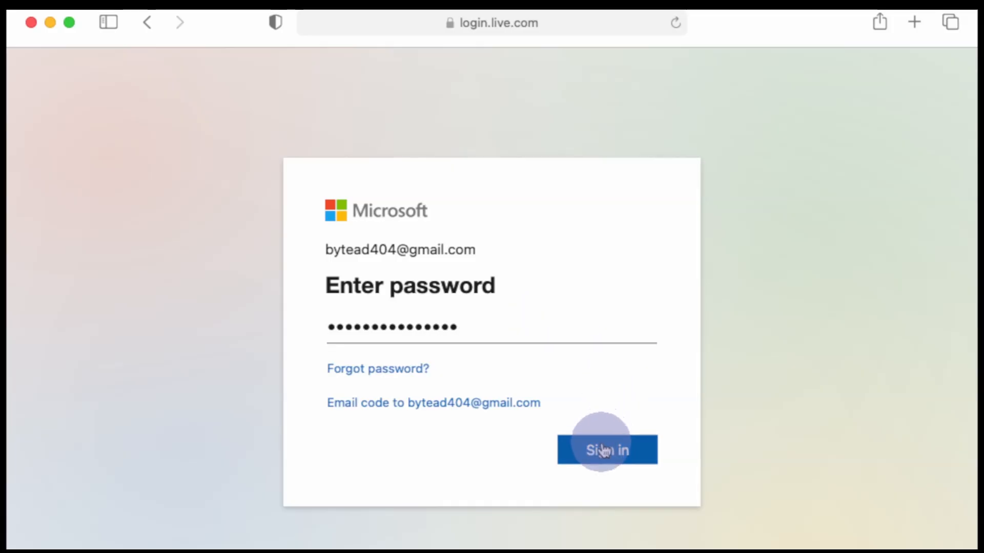
- Stay signed in, set country to India and company to ByteAdmin, and accept the terms
click(595, 446)
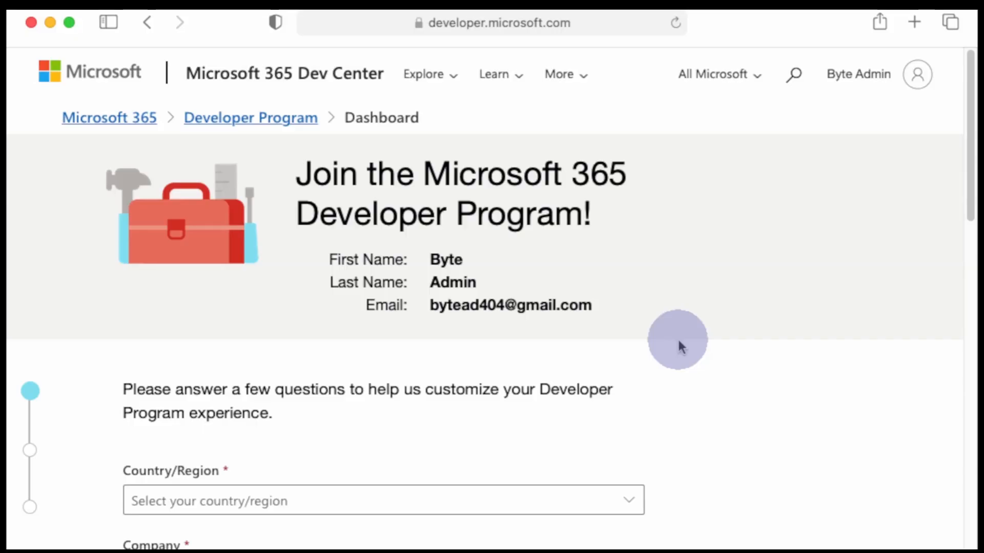
scroll(677, 337, down, 5)
click(380, 278)
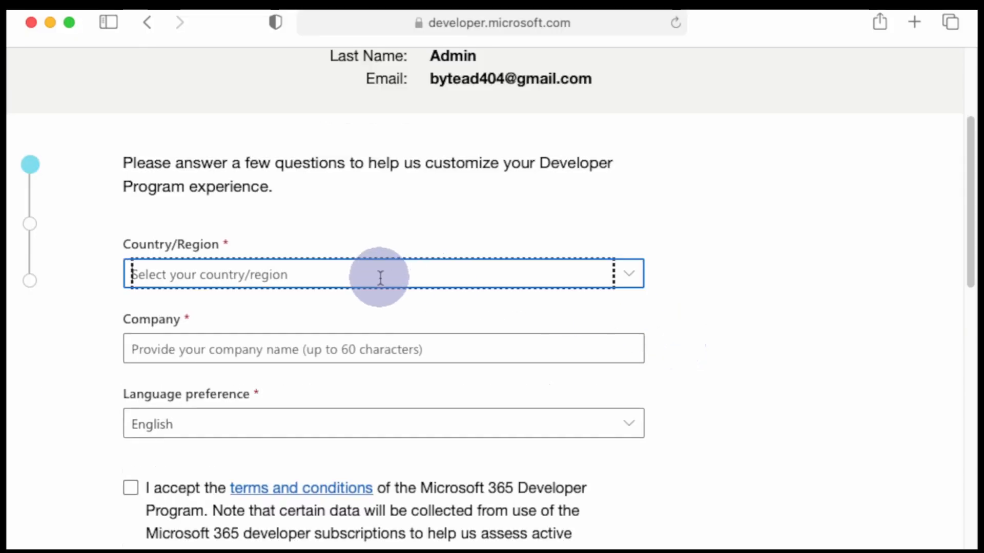
scroll(381, 285, down, 15)
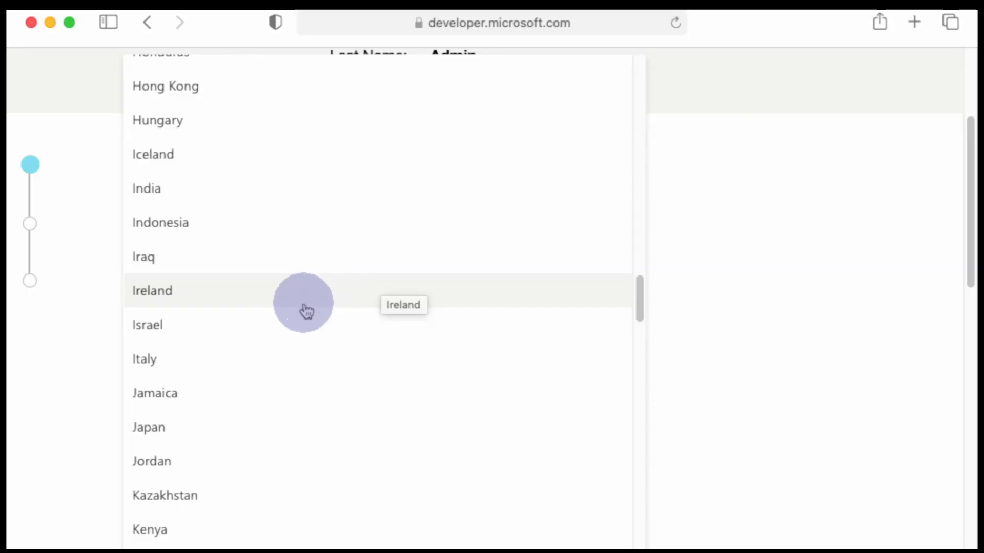
click(193, 189)
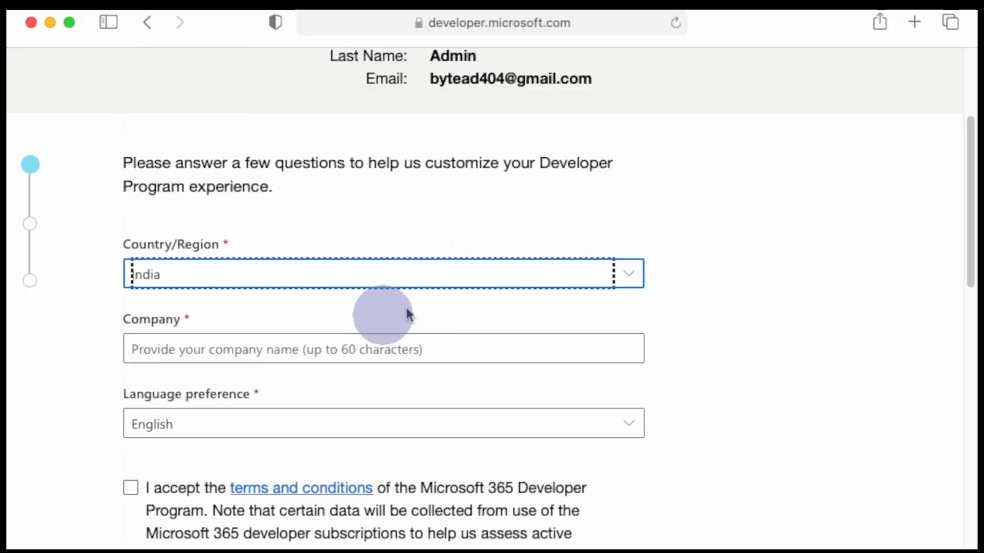
click(314, 350)
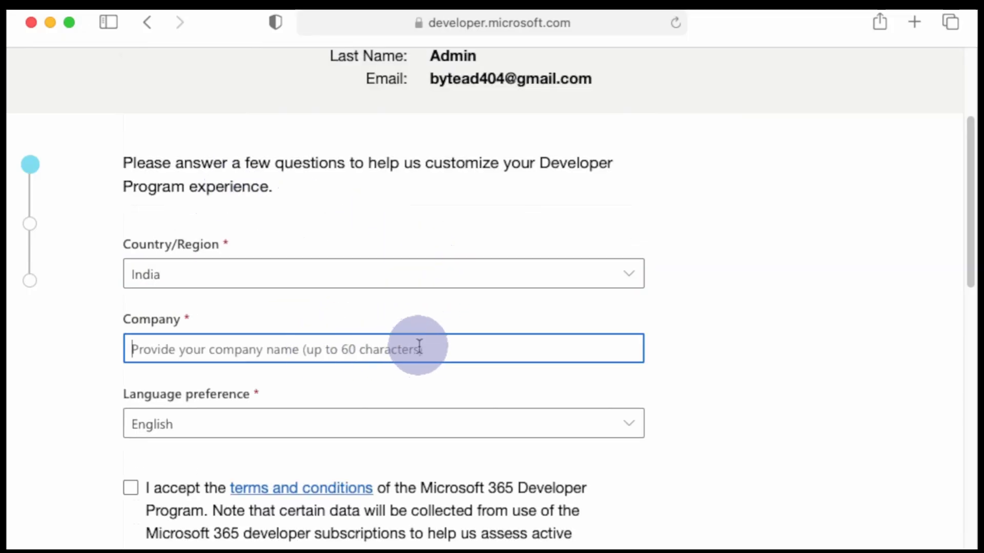
text(Byte)
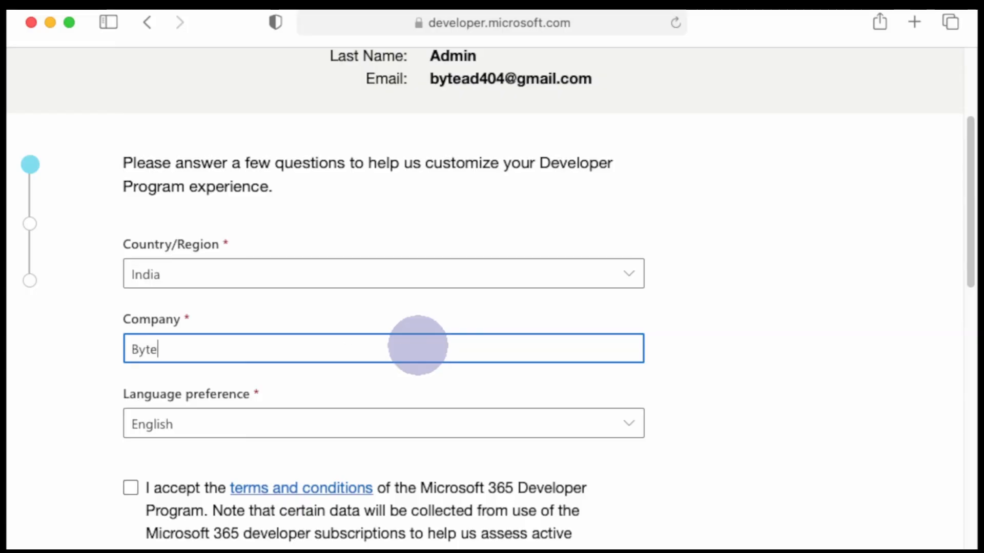
text(Admin)
scroll(418, 345, down, 1)
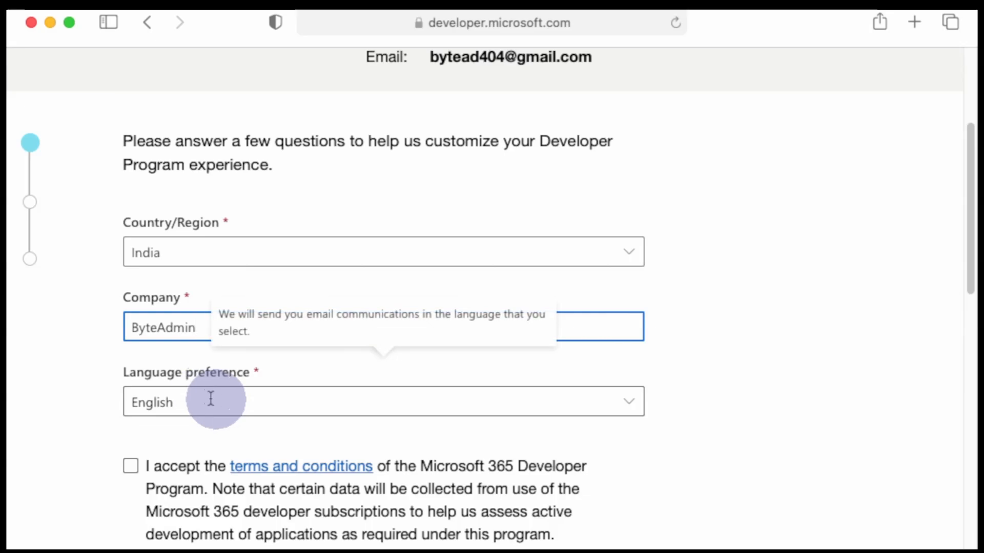
scroll(471, 417, down, 5)
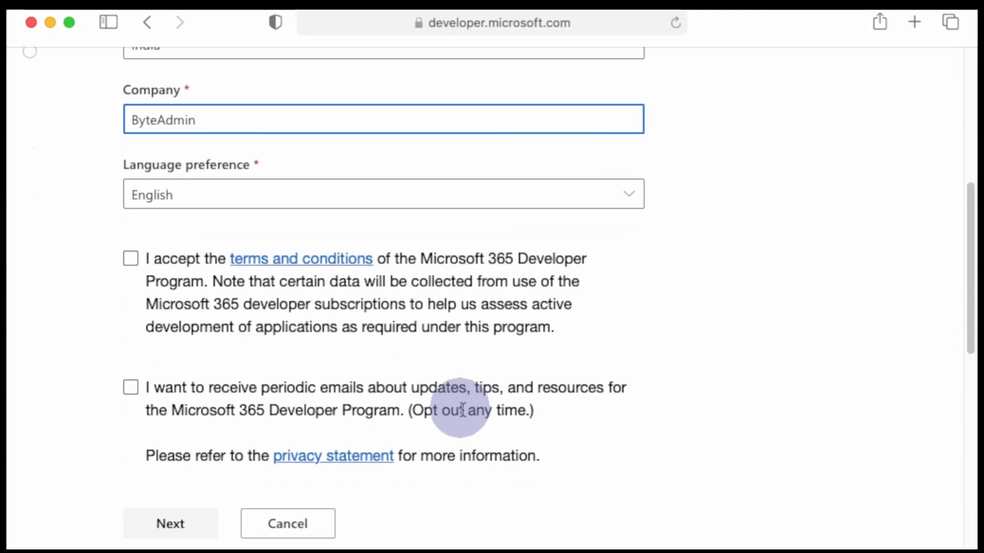
click(131, 260)
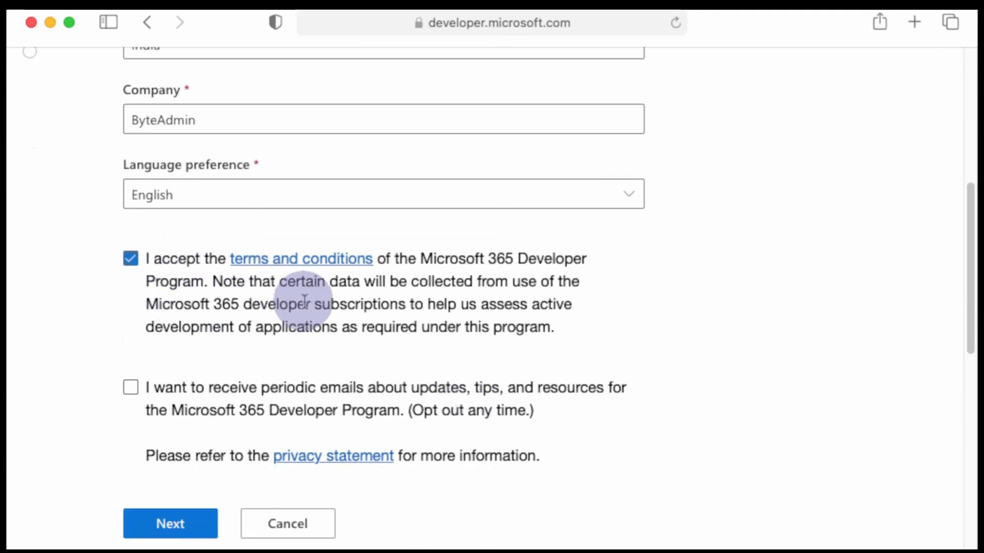
click(172, 533)
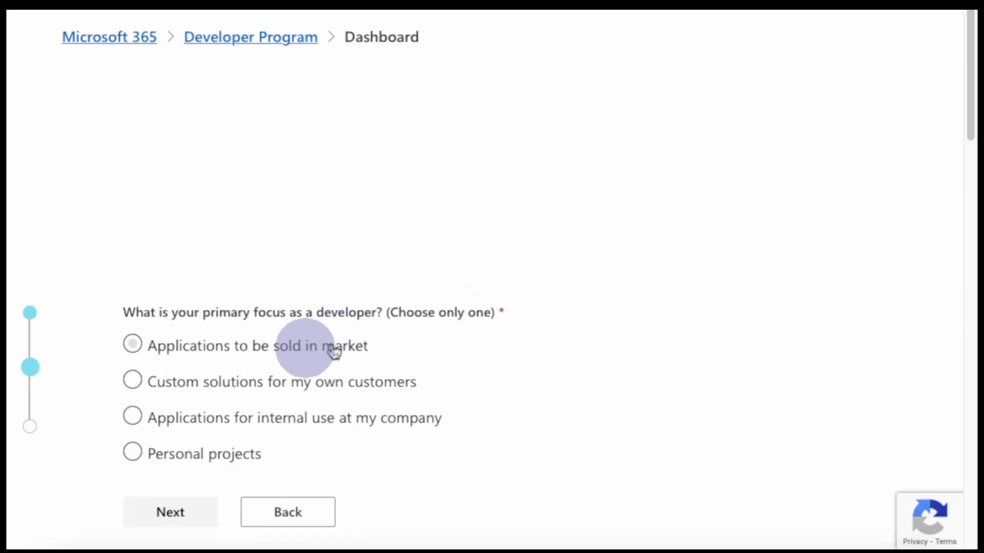
- Choose custom solutions for customers as focus, Microsoft Teams as interest, and save
click(134, 380)
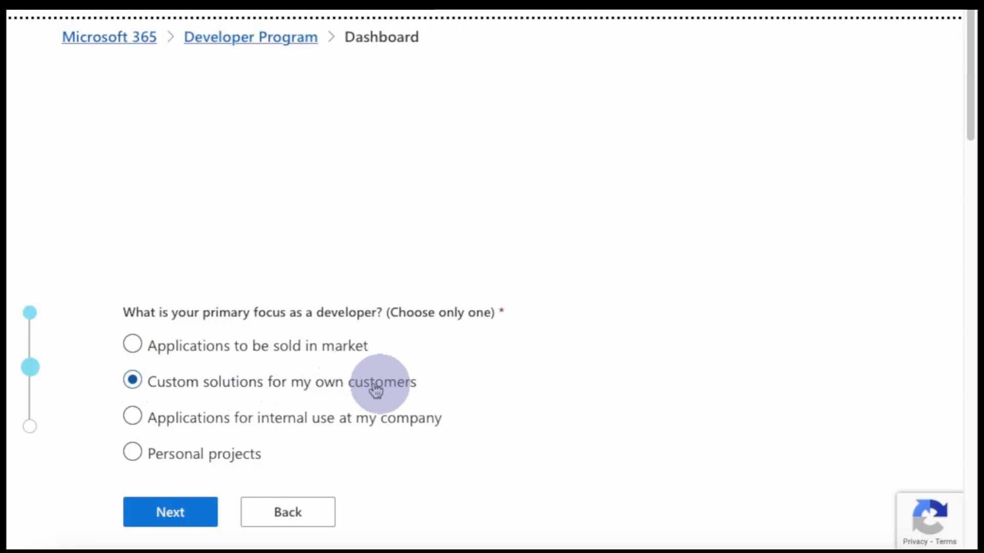
click(183, 521)
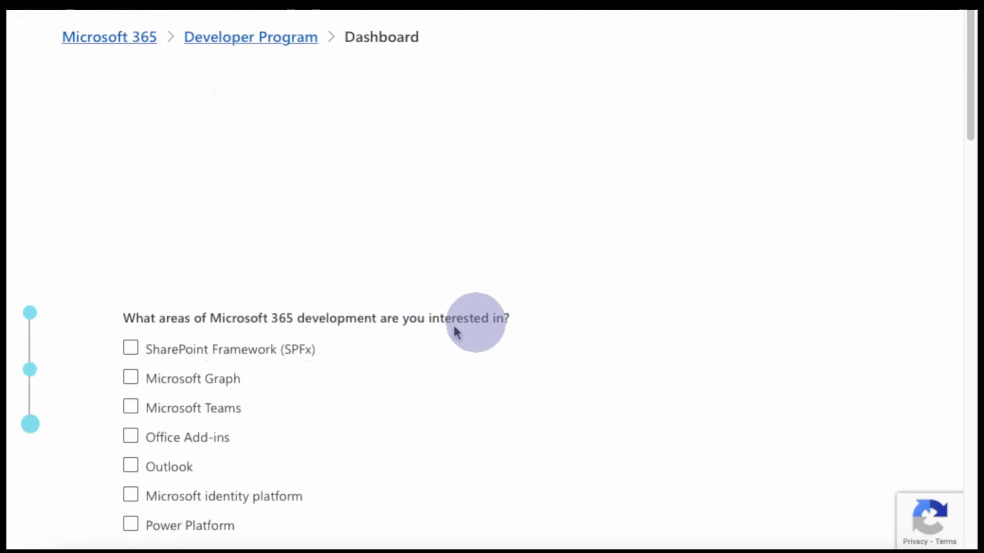
click(264, 345)
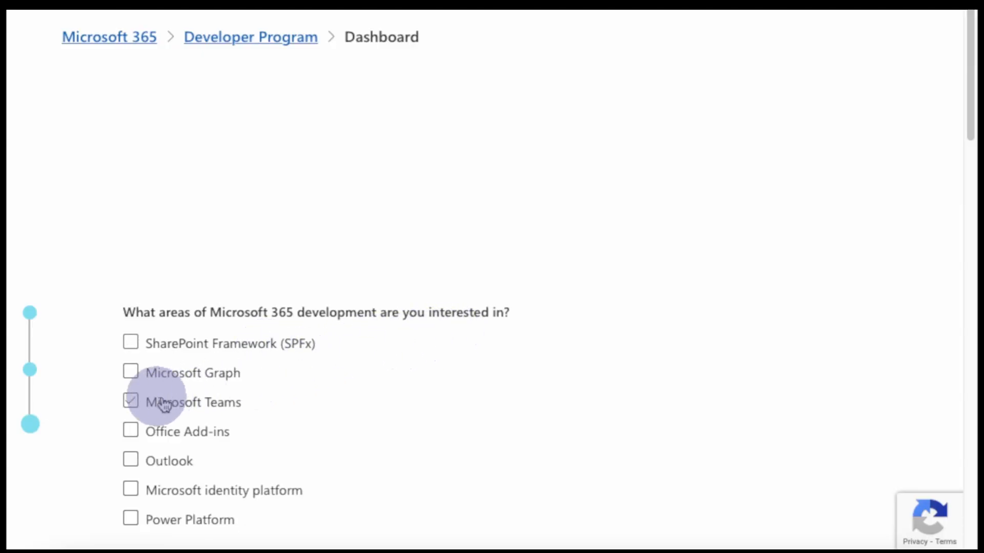
click(132, 403)
scroll(325, 399, down, 1)
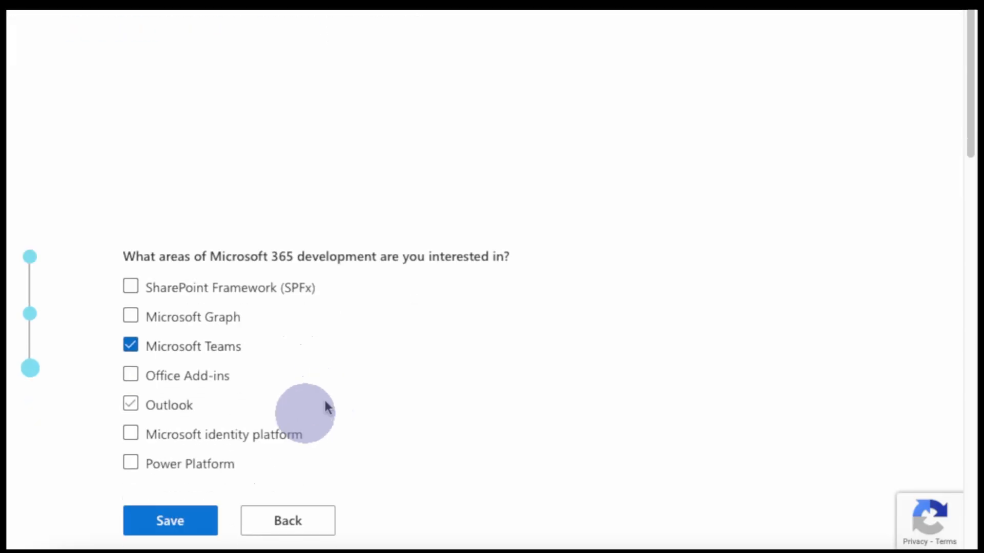
click(163, 523)
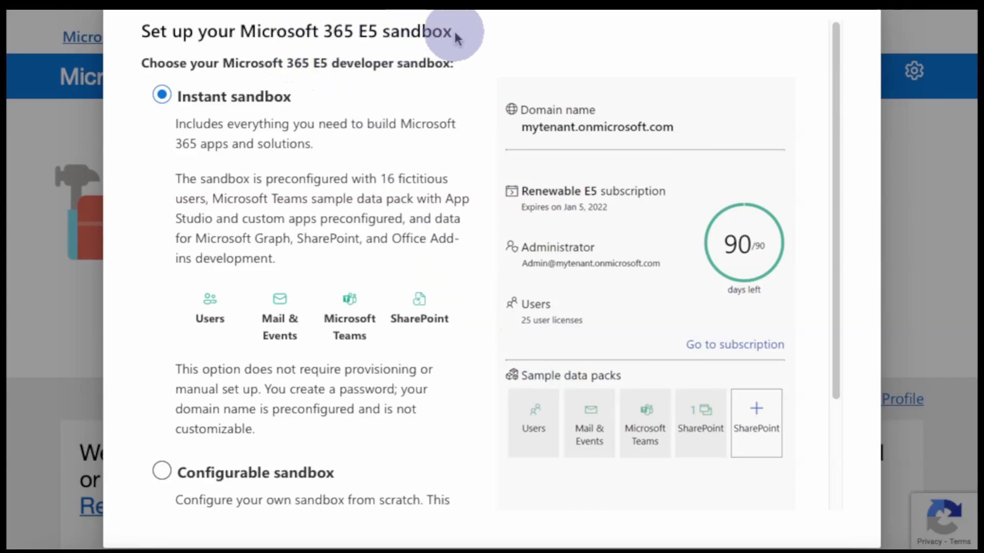
- Choose the configurable sandbox and enter the admin username and domain
scroll(476, 273, down, 3)
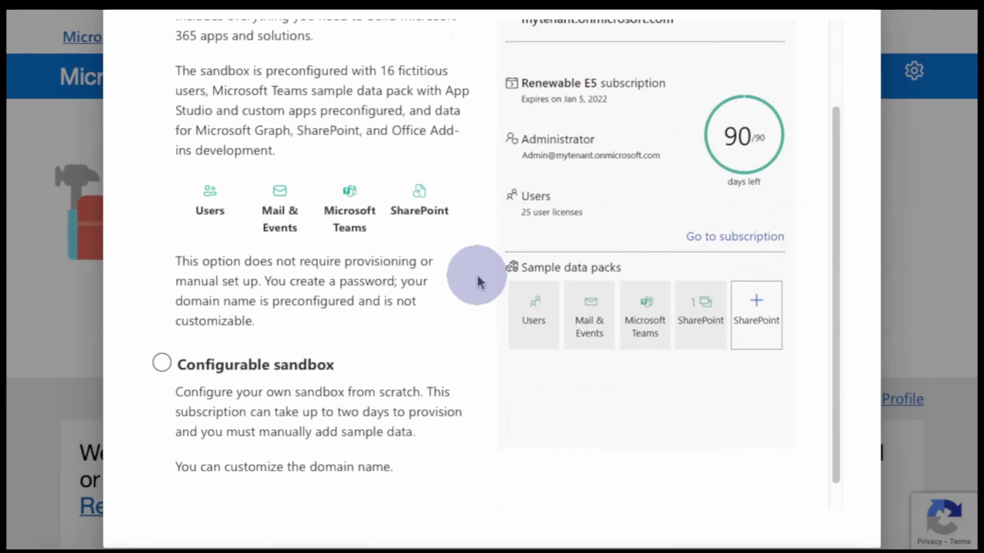
click(158, 333)
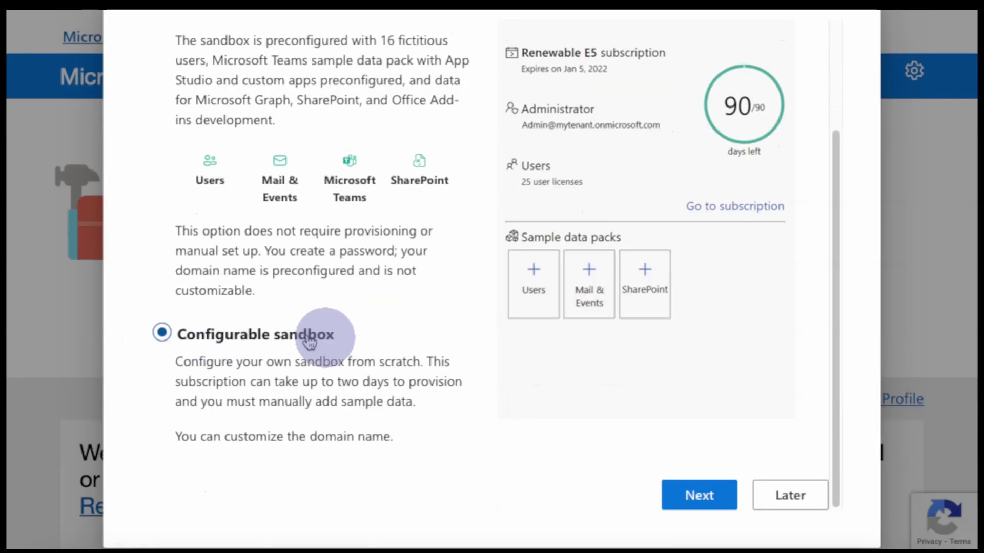
click(713, 504)
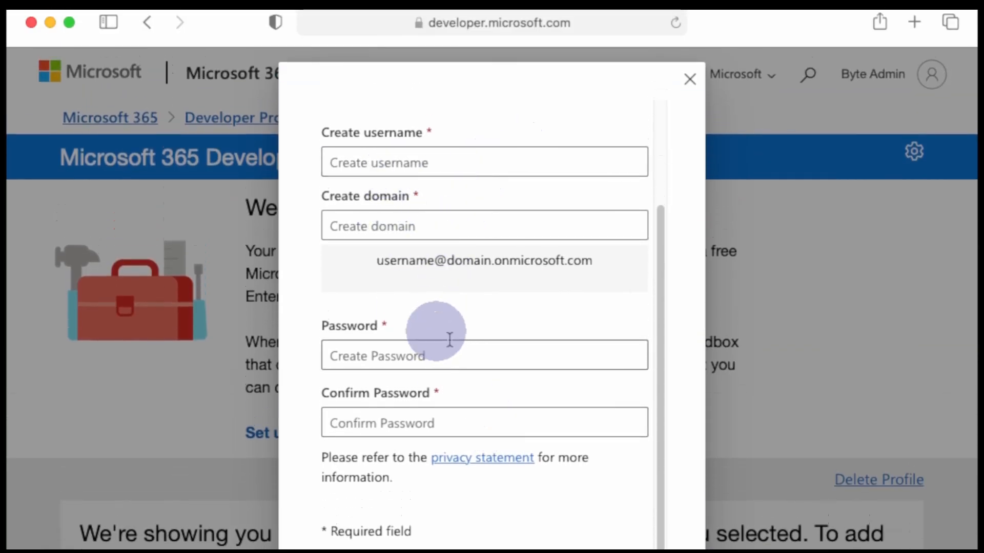
click(377, 160)
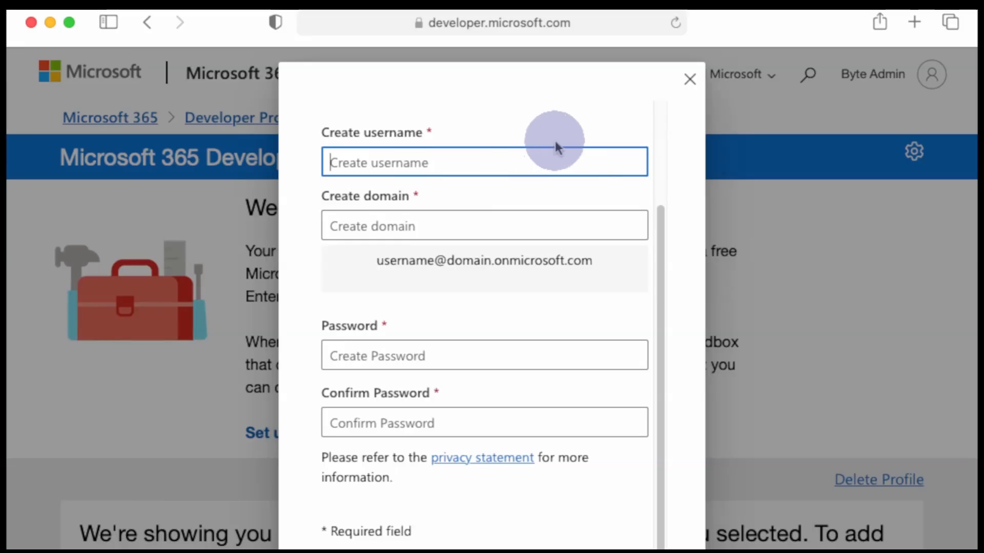
text(bytead)
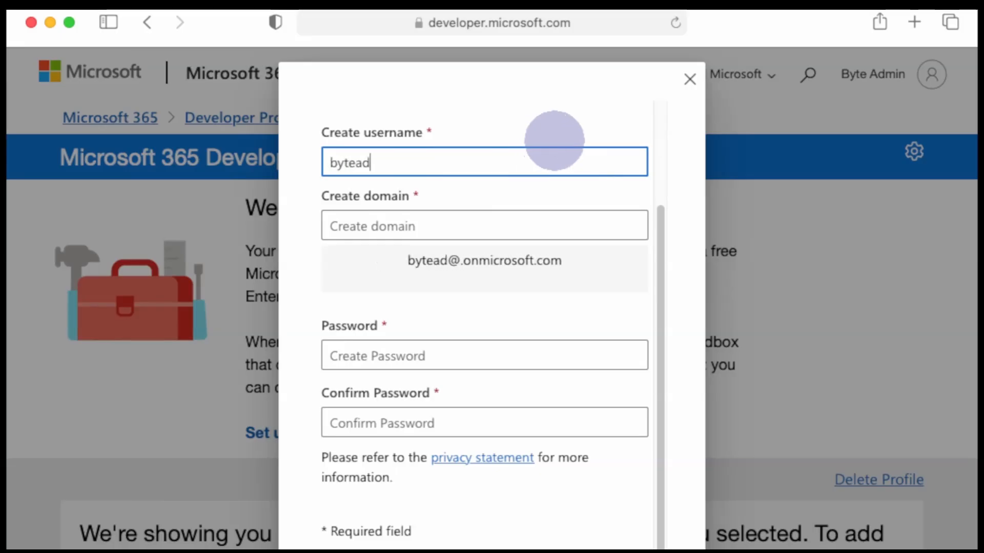
click(381, 229)
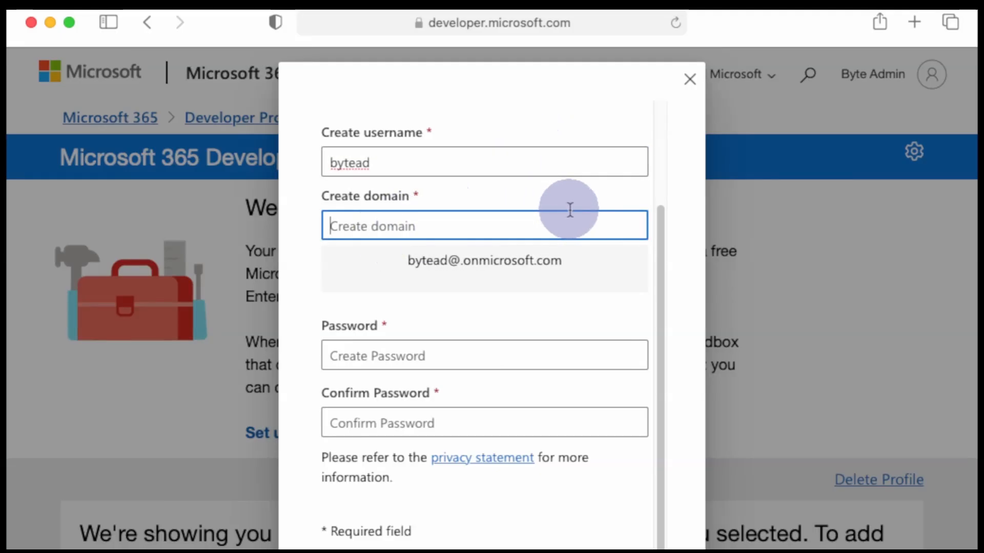
text(byteadmin4)
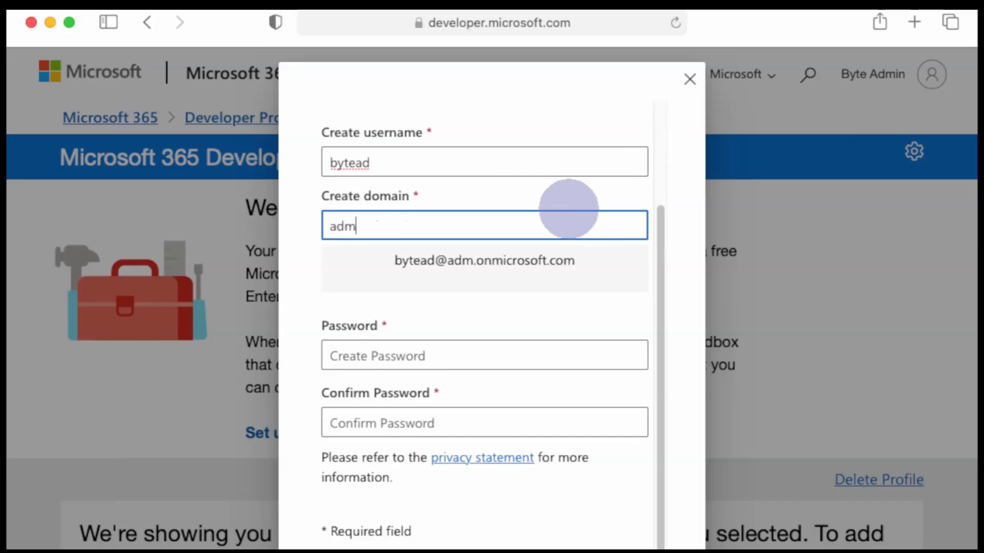
scroll(445, 230, up, 3)
text(04)
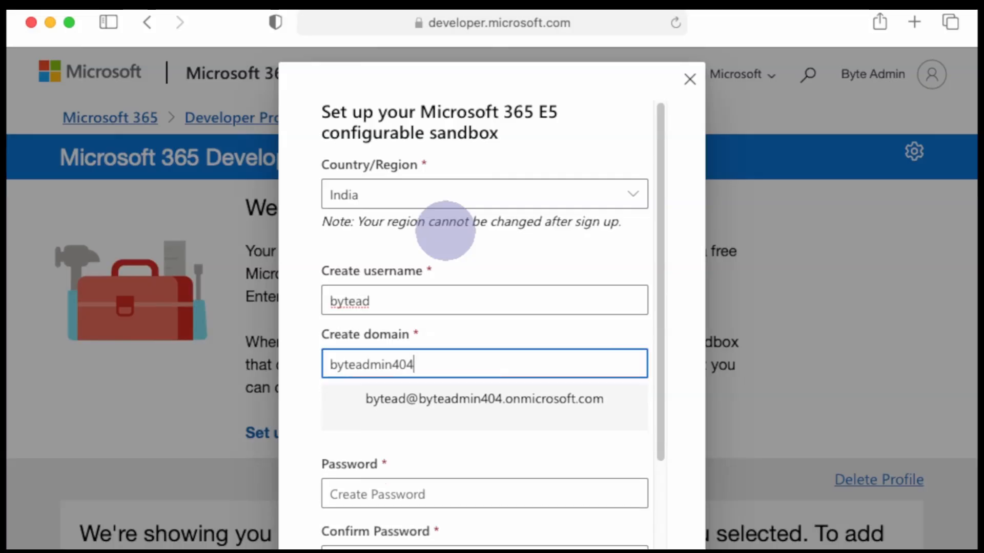
scroll(466, 430, down, 3)
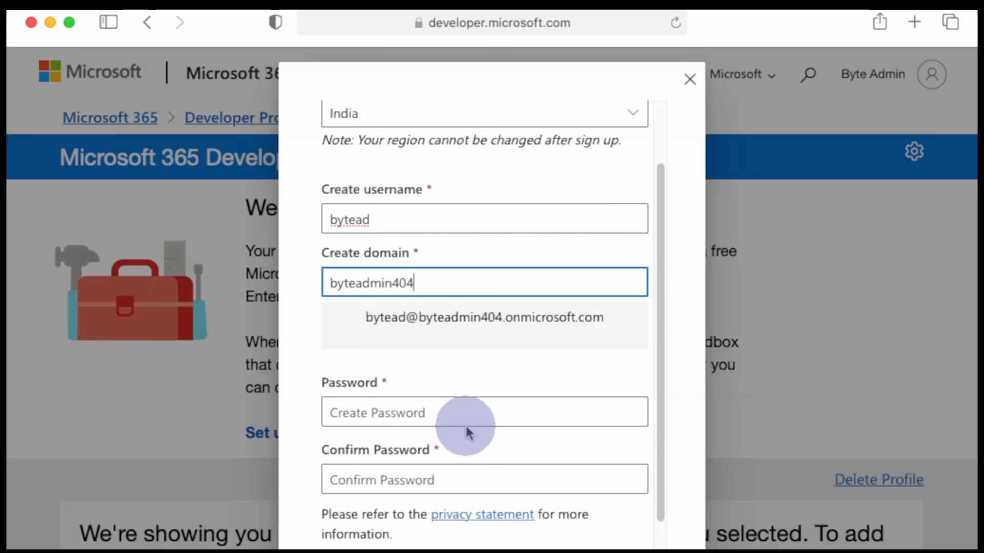
- Enter and confirm the sandbox admin password, then submit the details
click(455, 325)
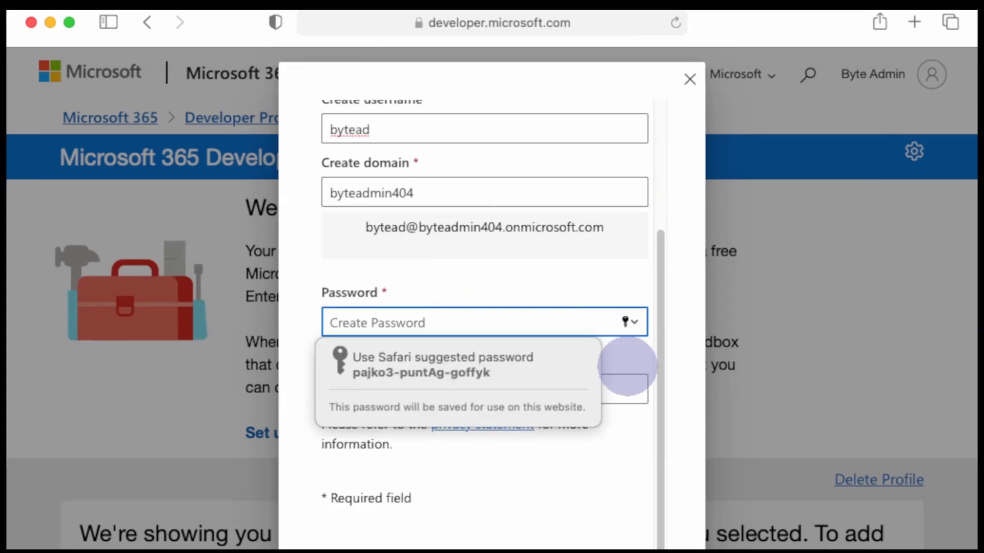
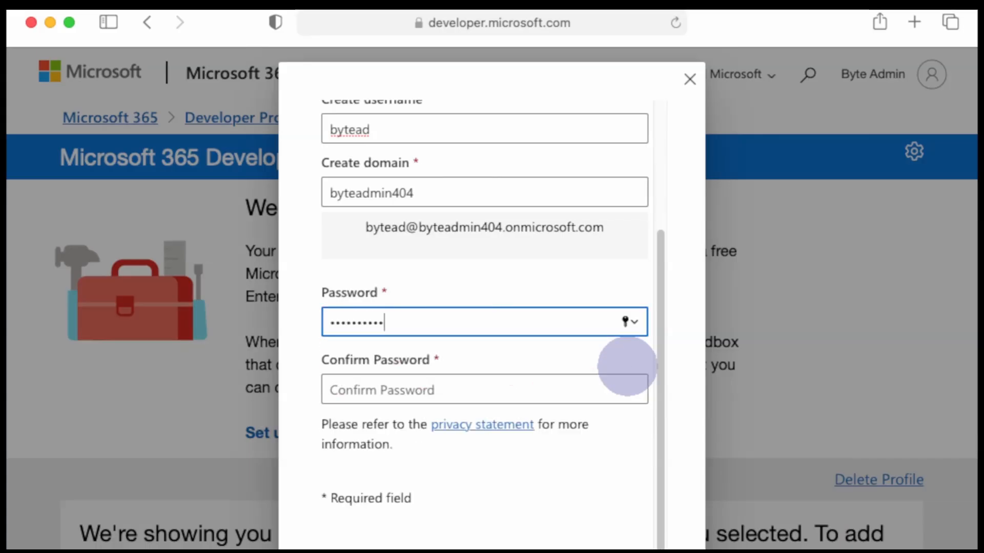
key(Tab)
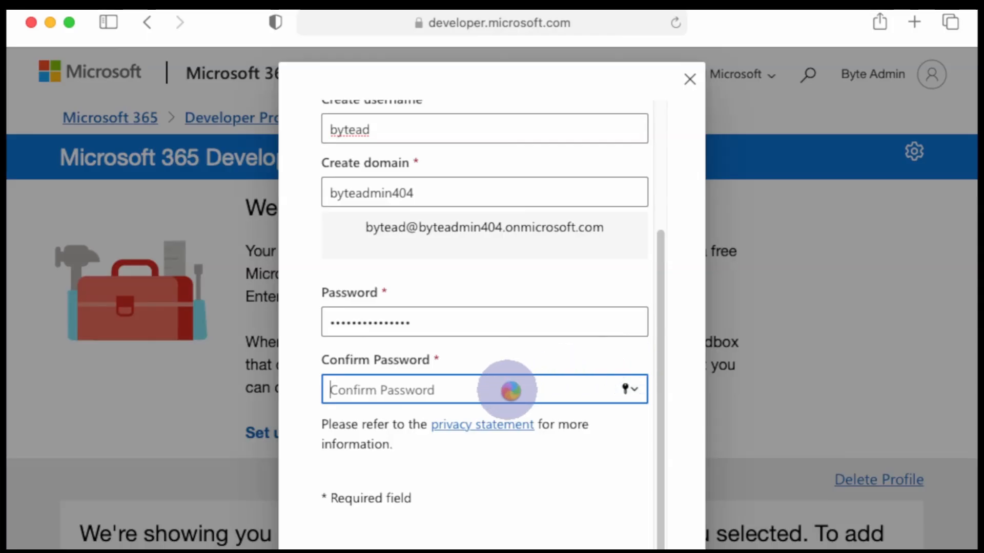
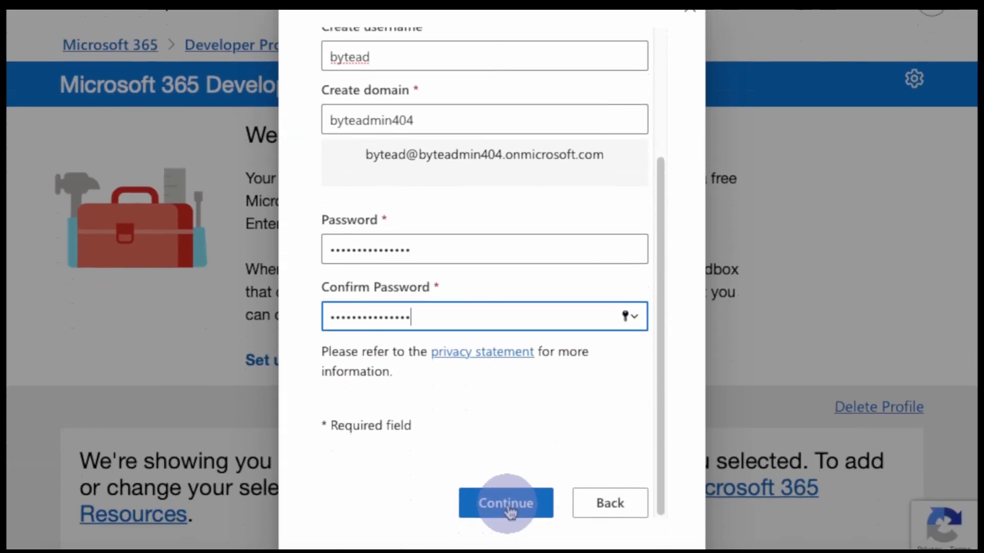
click(509, 507)
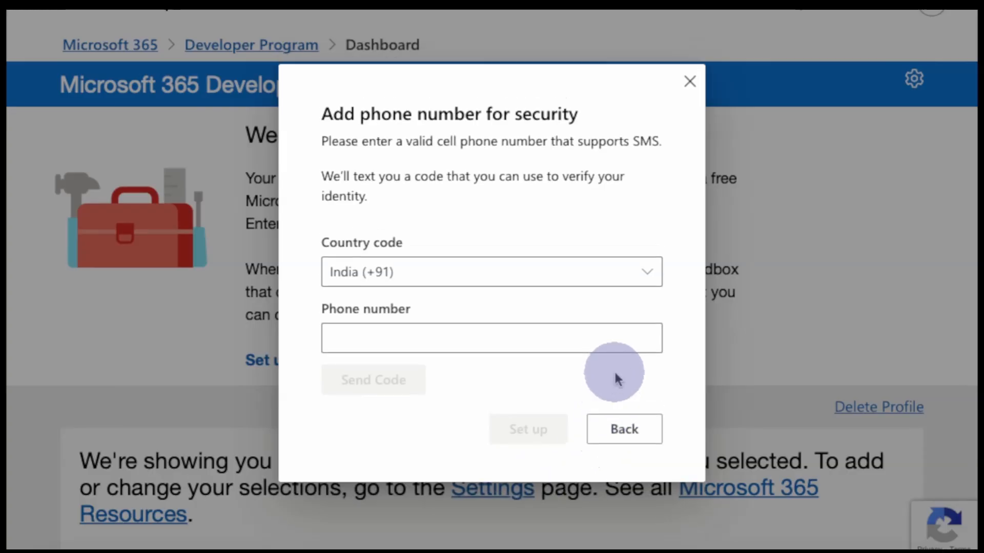
- Verify the security phone number with the texted code and set up the subscription
click(470, 337)
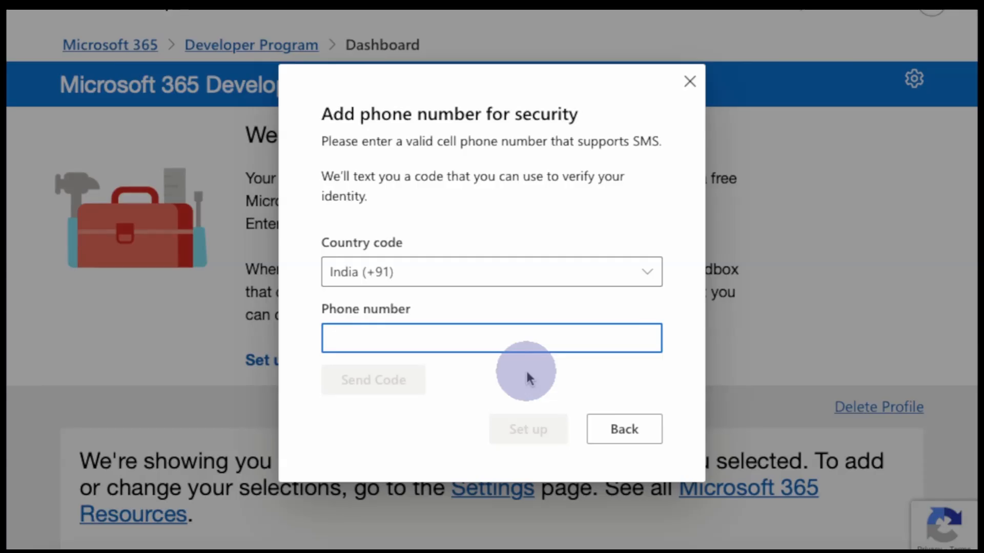
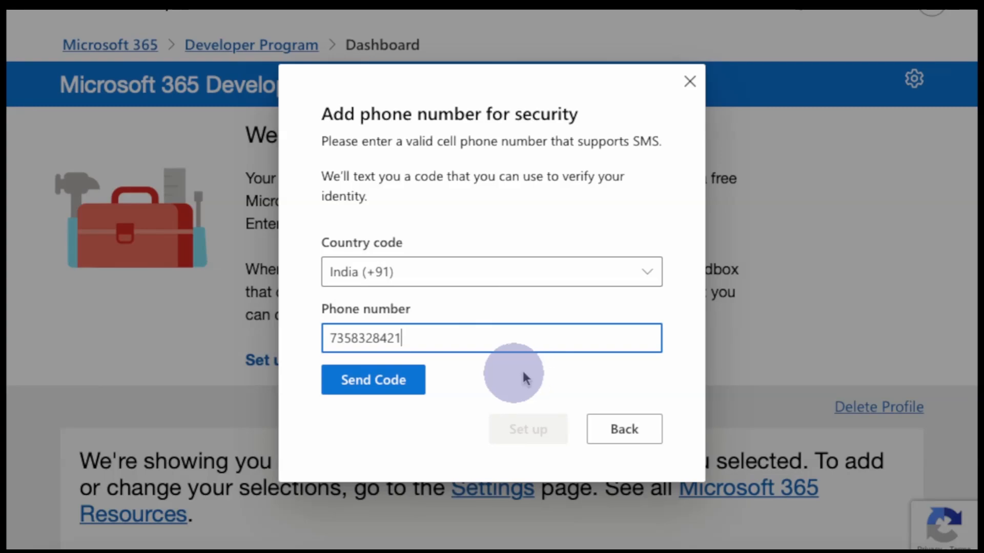
click(395, 377)
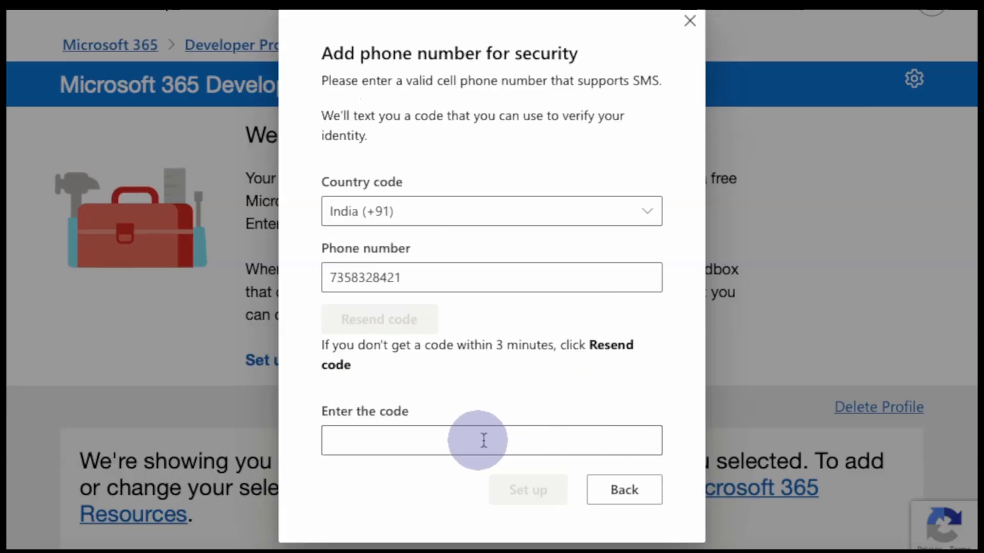
click(474, 440)
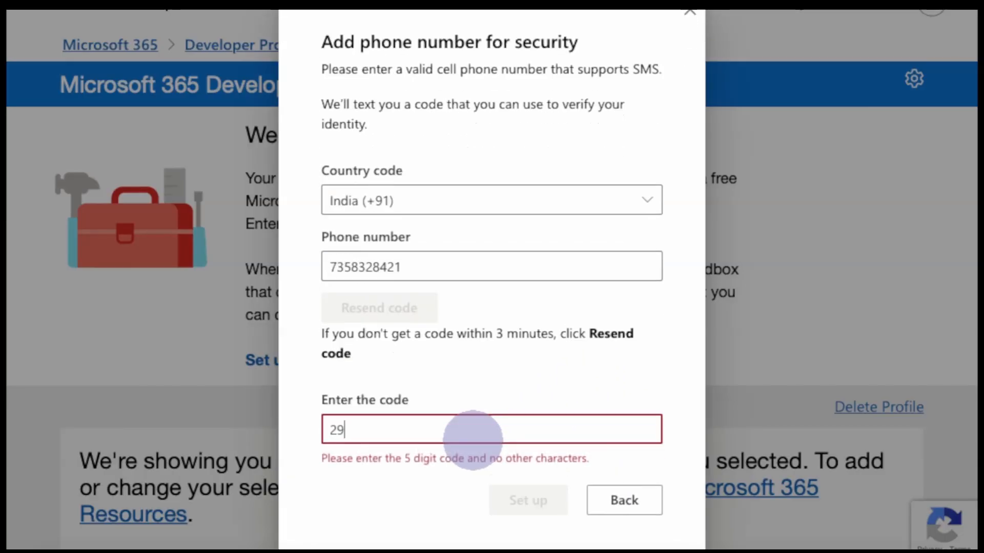
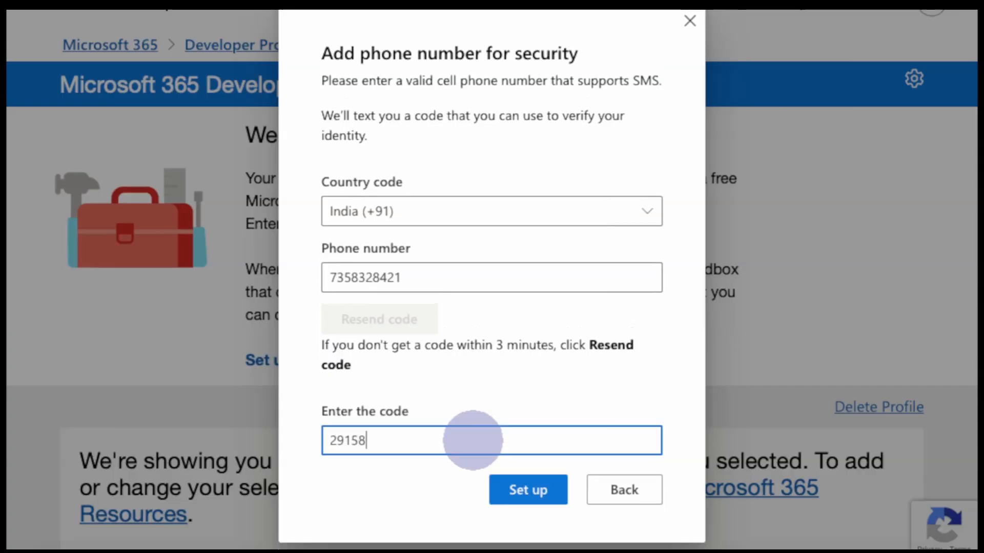
click(539, 496)
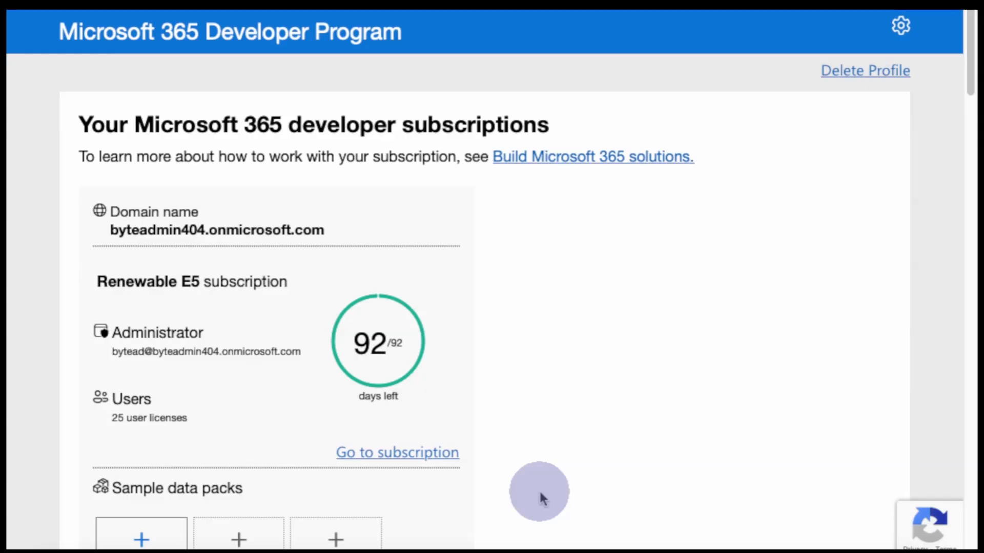
- Open the new E5 subscription and sign in with the admin password
click(379, 460)
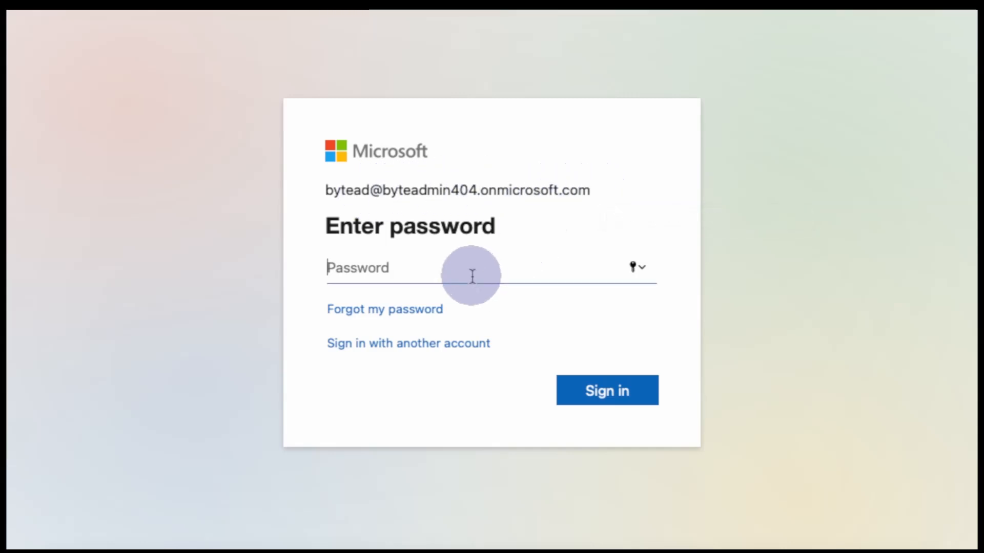
text(••)
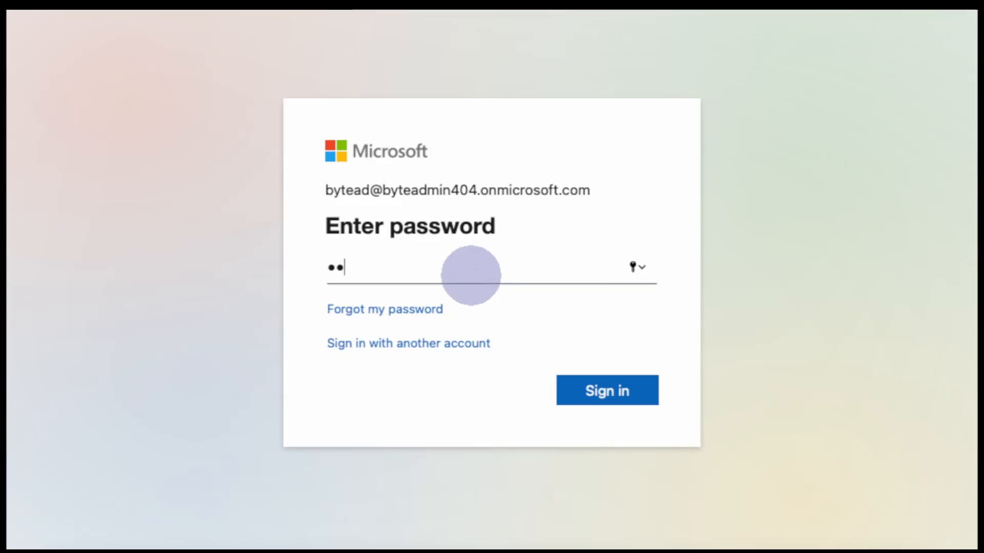
text(•••••••••••)
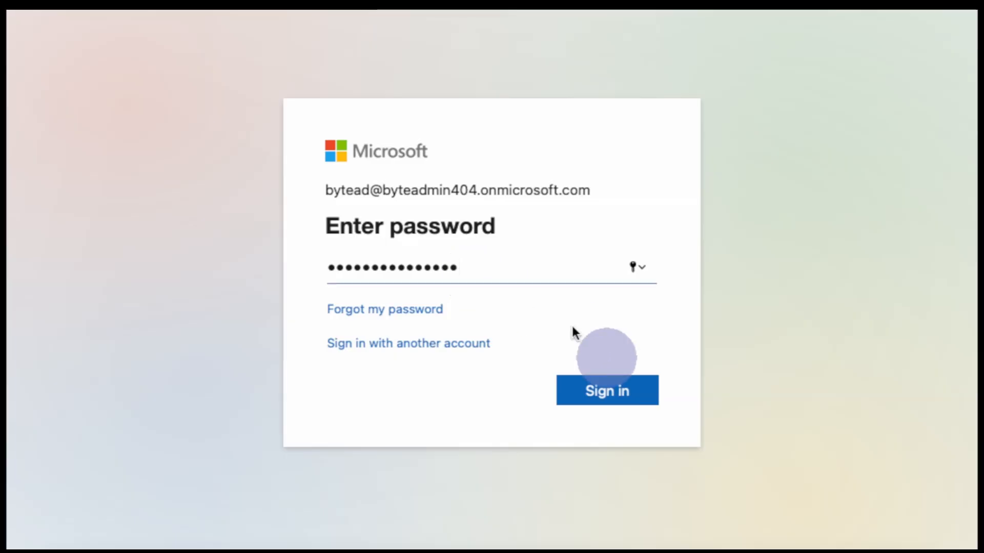
click(618, 396)
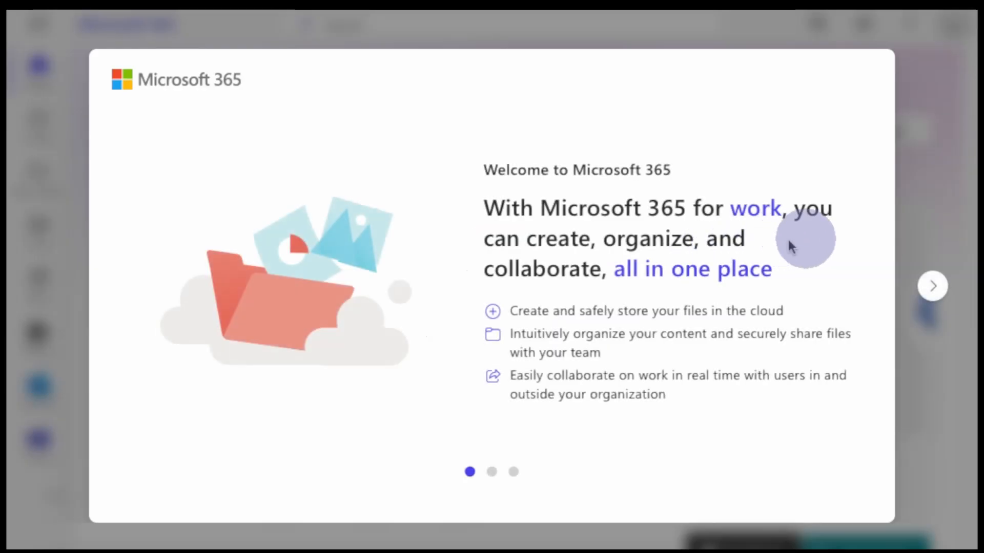
- Click through and dismiss the Microsoft 365 welcome tour
click(940, 296)
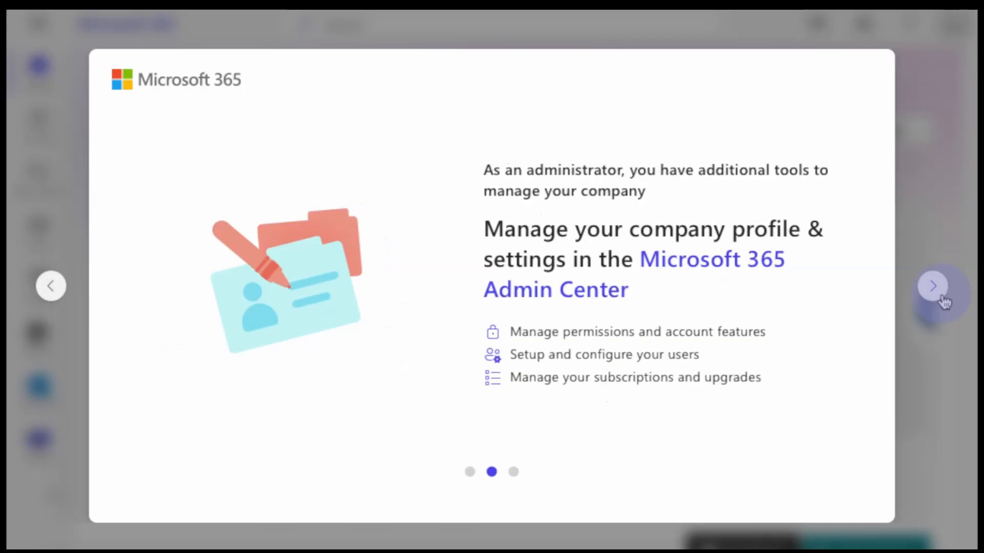
click(942, 297)
click(941, 300)
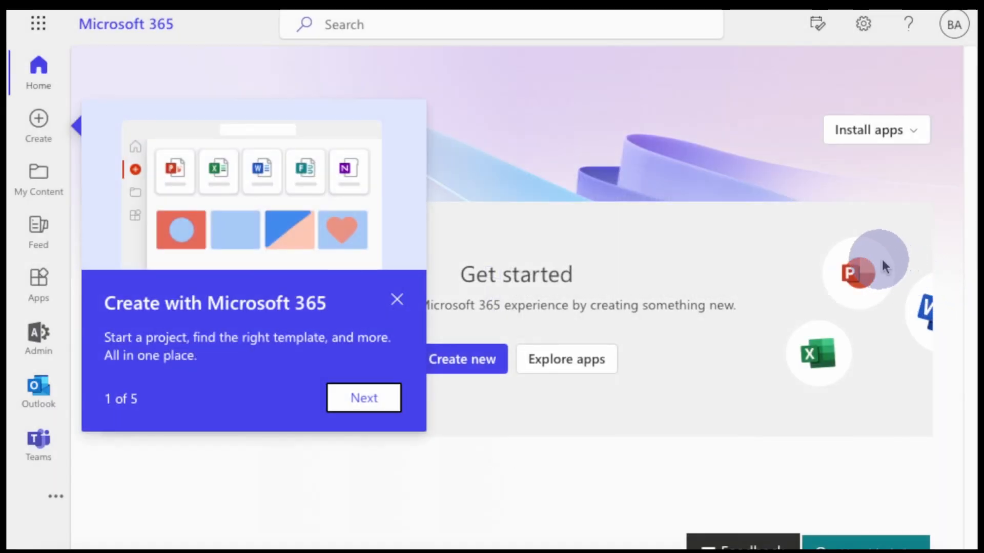
- Download the Microsoft 365 apps installer, allowing it from office.com
click(892, 137)
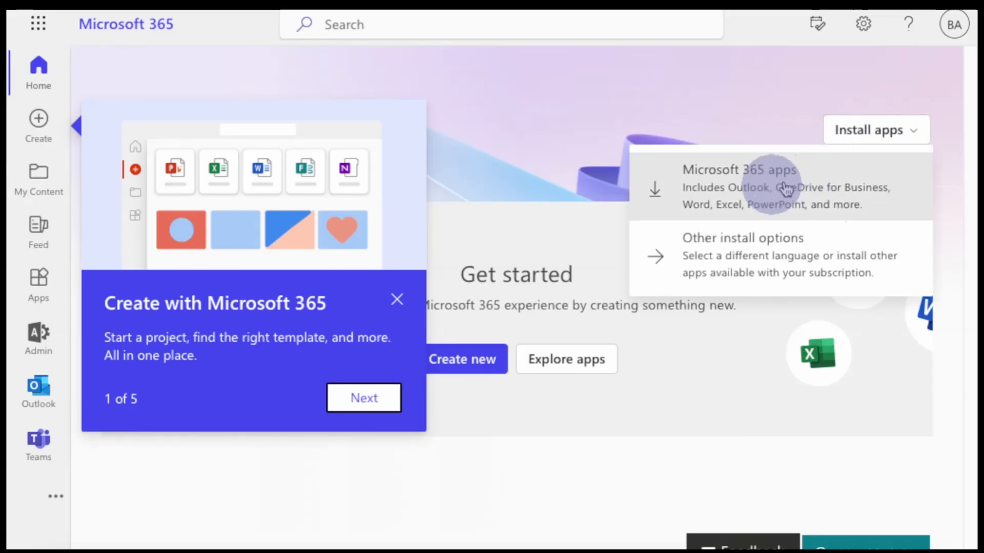
click(850, 185)
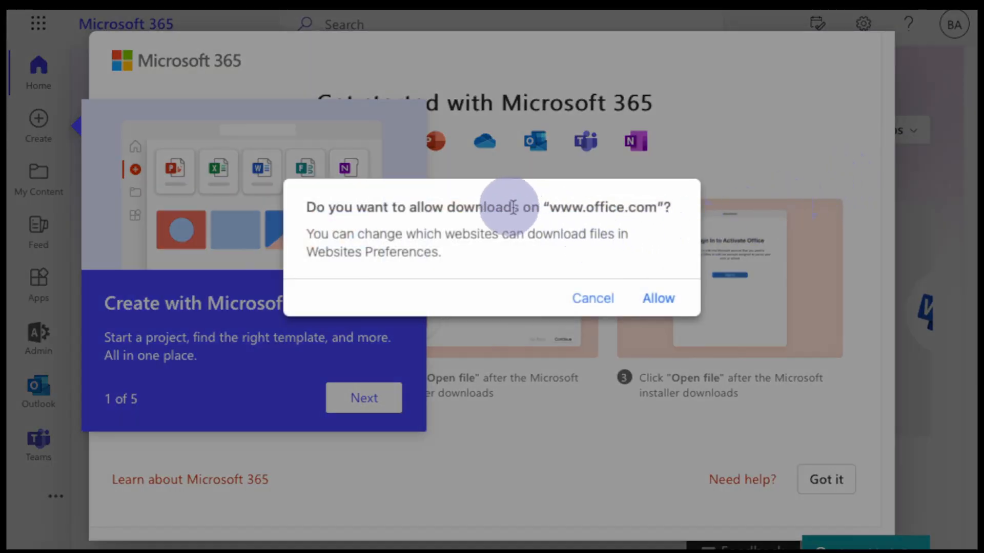
click(646, 303)
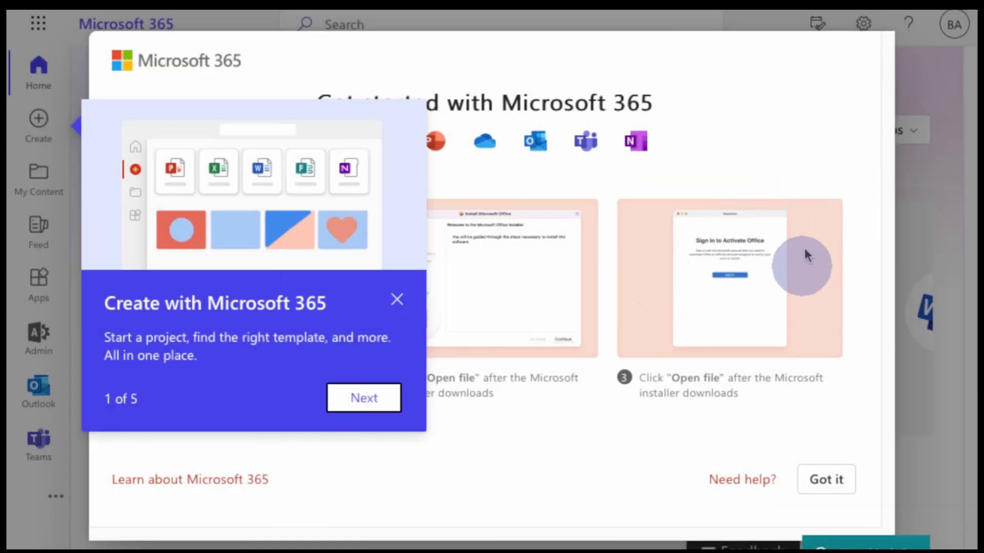
click(819, 477)
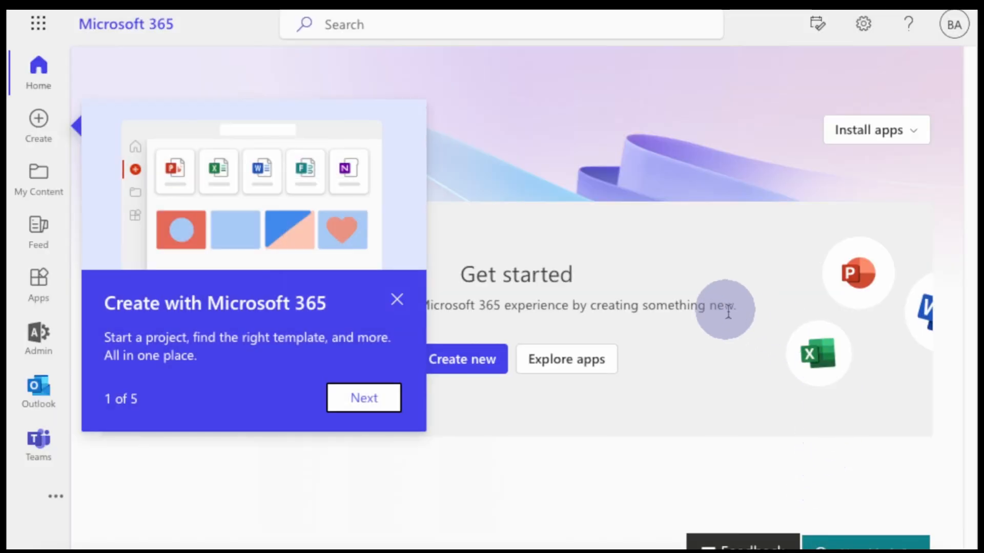
- Dismiss the Create with Microsoft 365 tip and open the downloaded installer package from Safari's Downloads
click(399, 300)
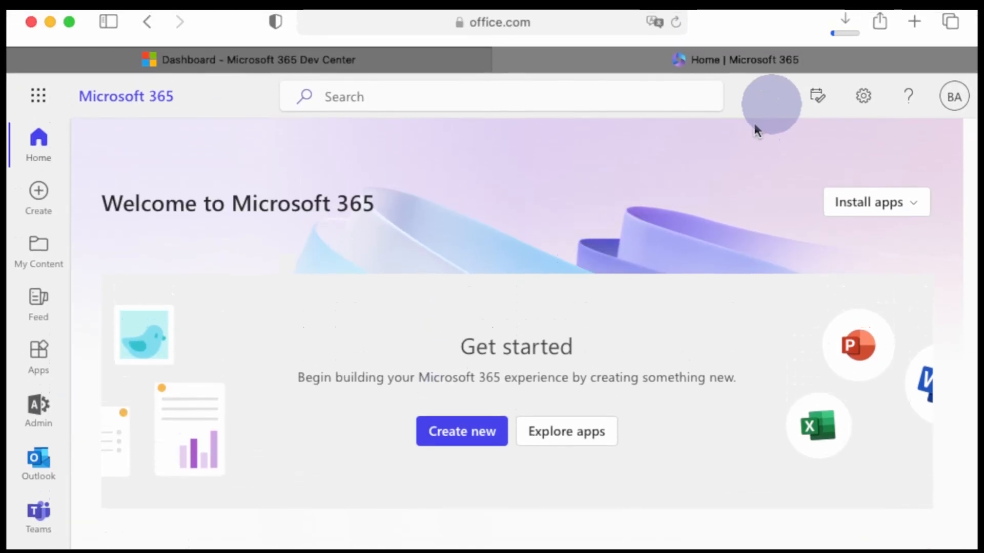
click(843, 21)
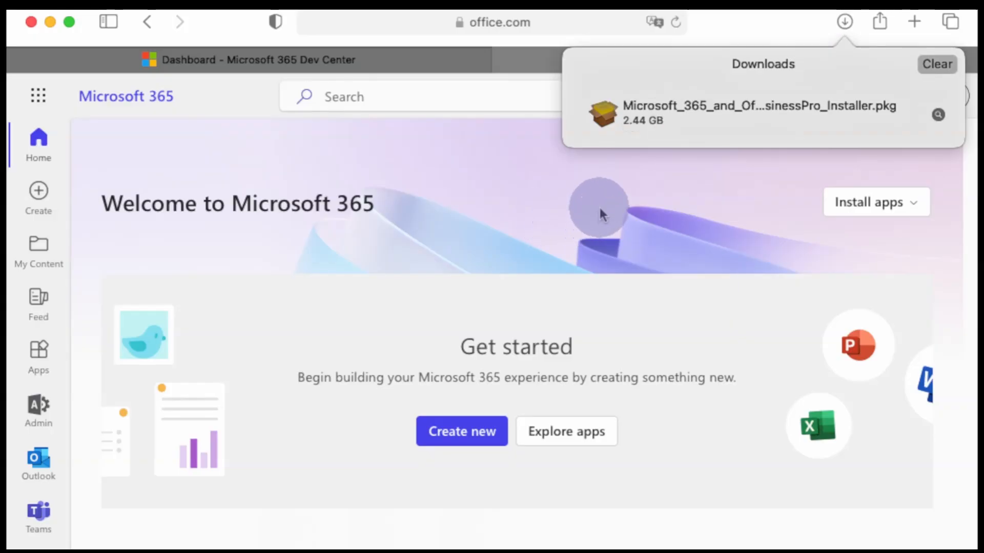
click(752, 109)
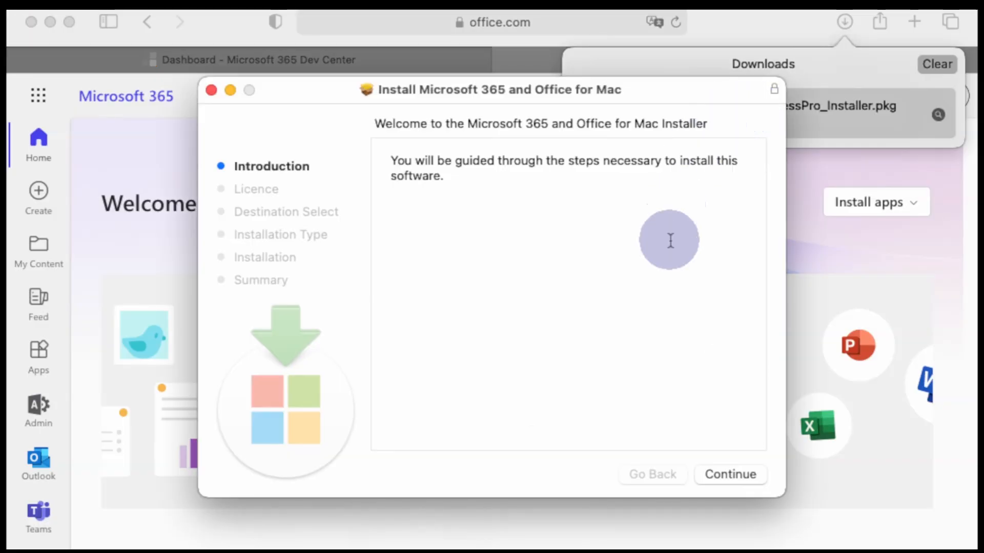
- Accept the licence, install Office for Mac with the admin password, then close and bin the installer
click(738, 475)
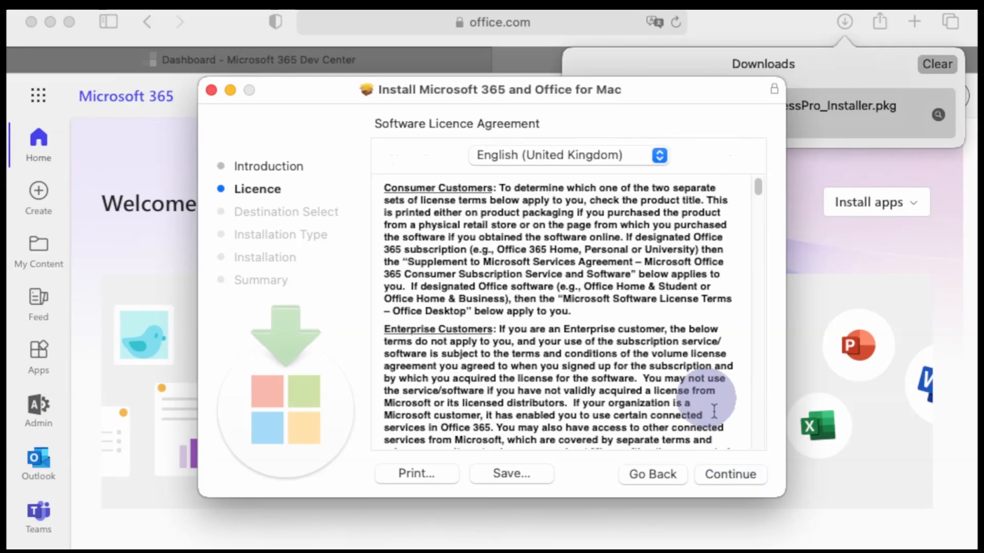
click(718, 474)
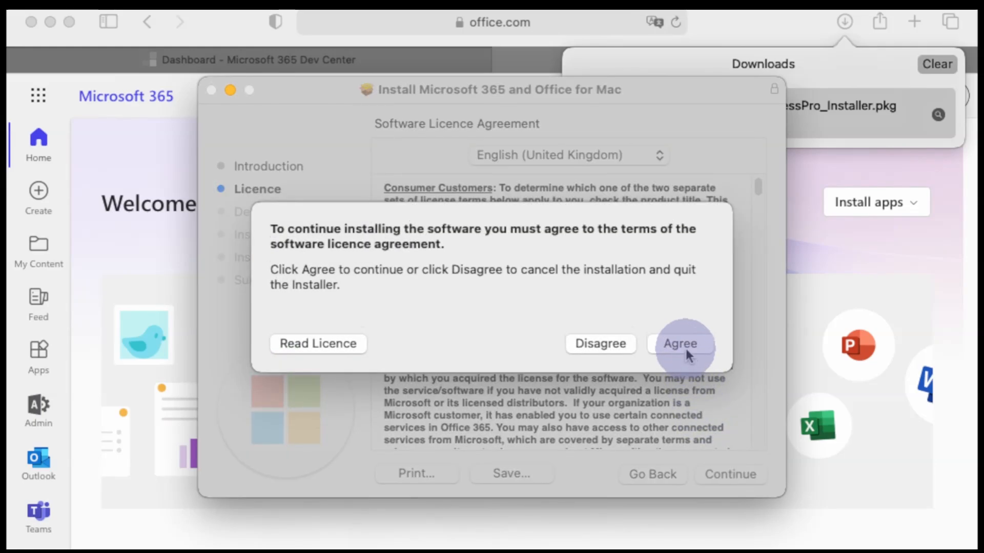
click(685, 350)
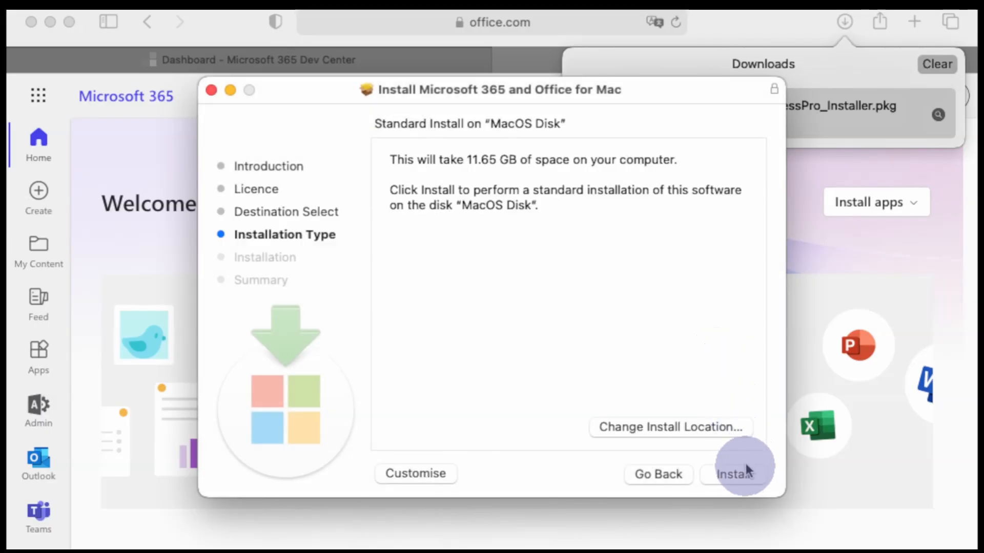
click(733, 473)
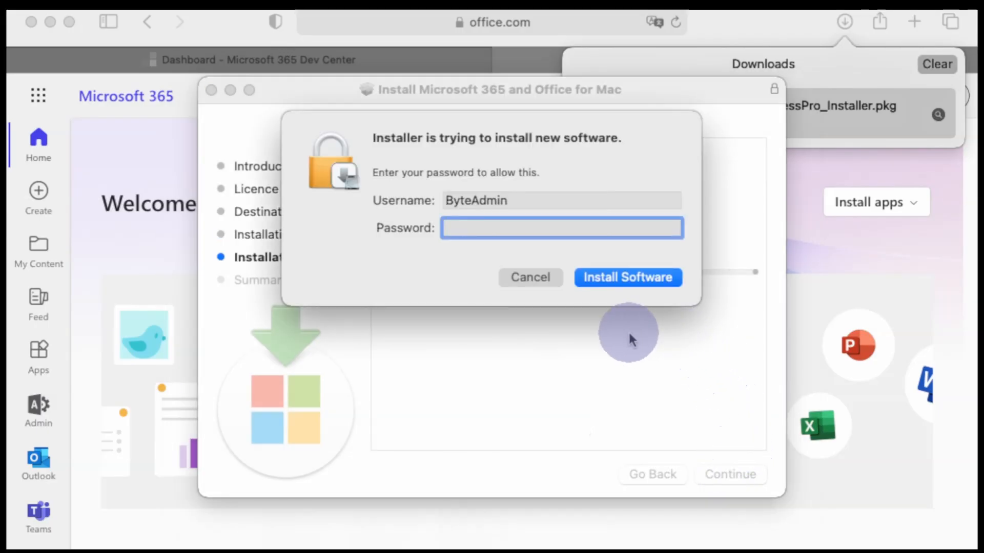
text(****)
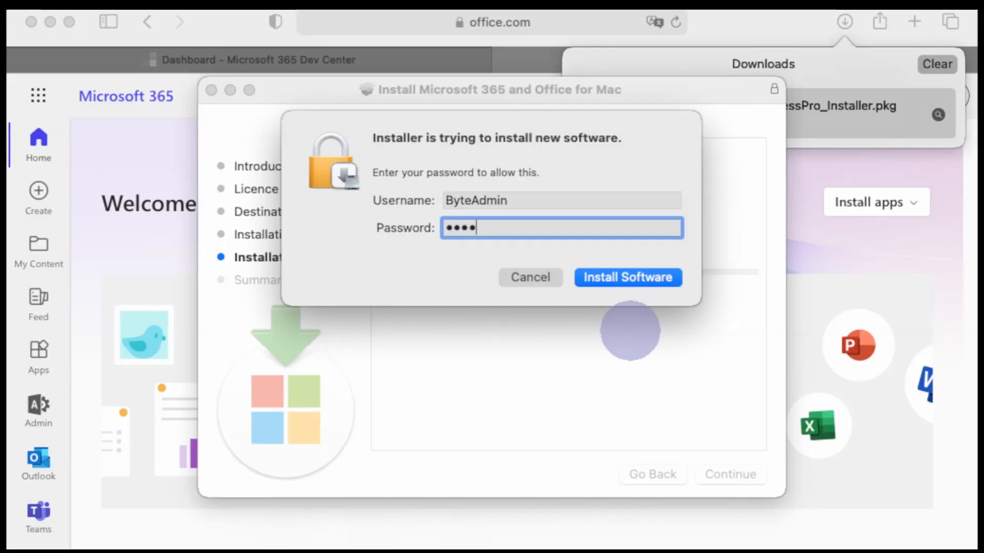
click(642, 268)
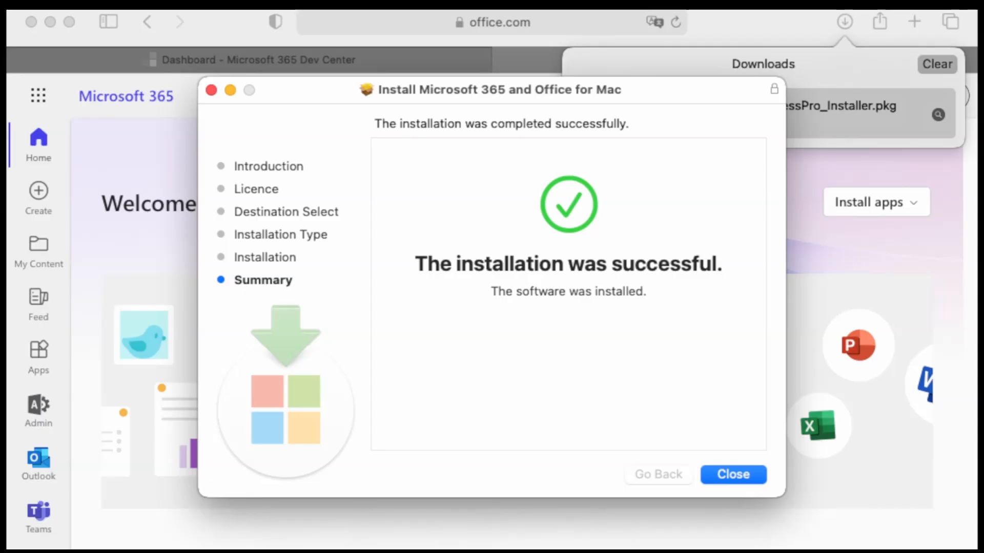
click(734, 481)
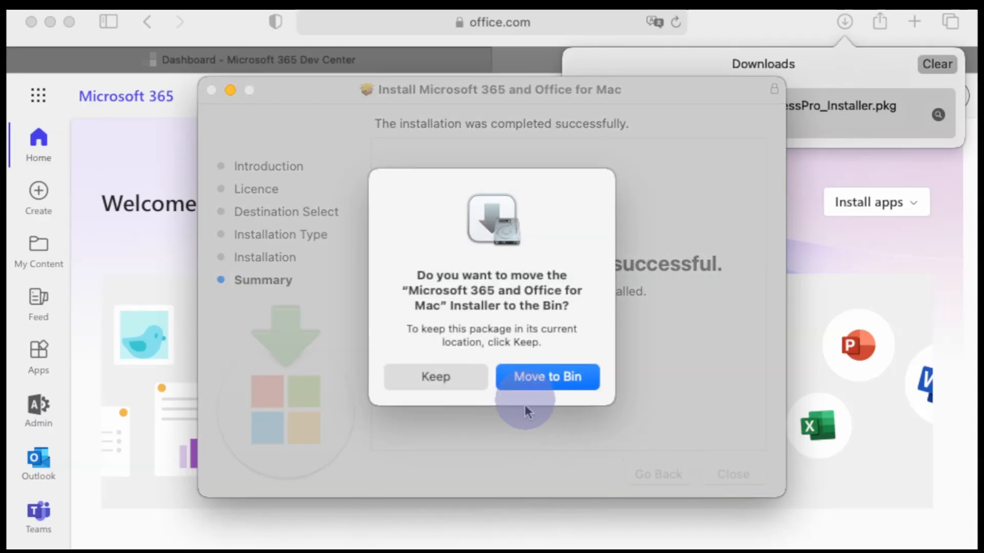
click(561, 379)
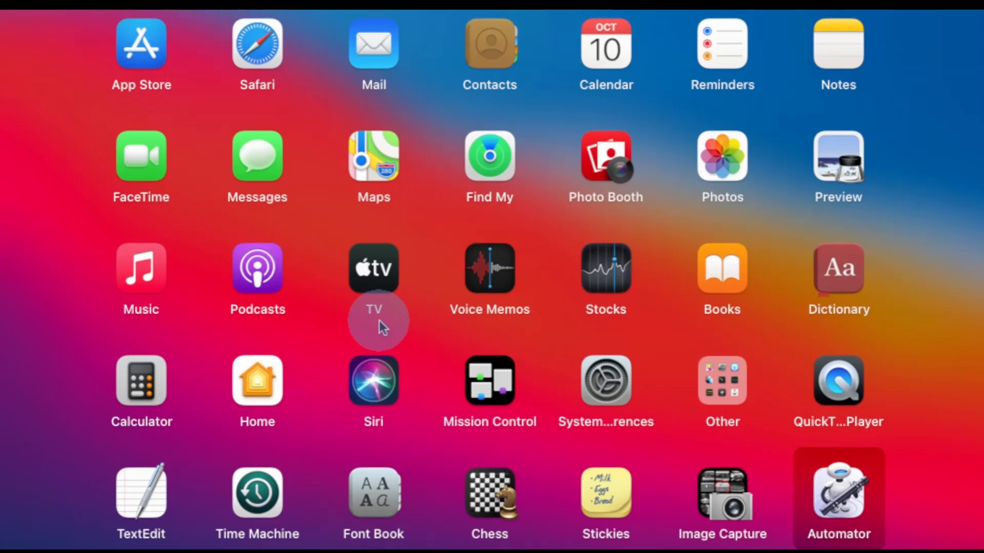
- Launch Excel from Launchpad, start its Office sign-in, and switch to Safari
scroll(379, 321, right, 5)
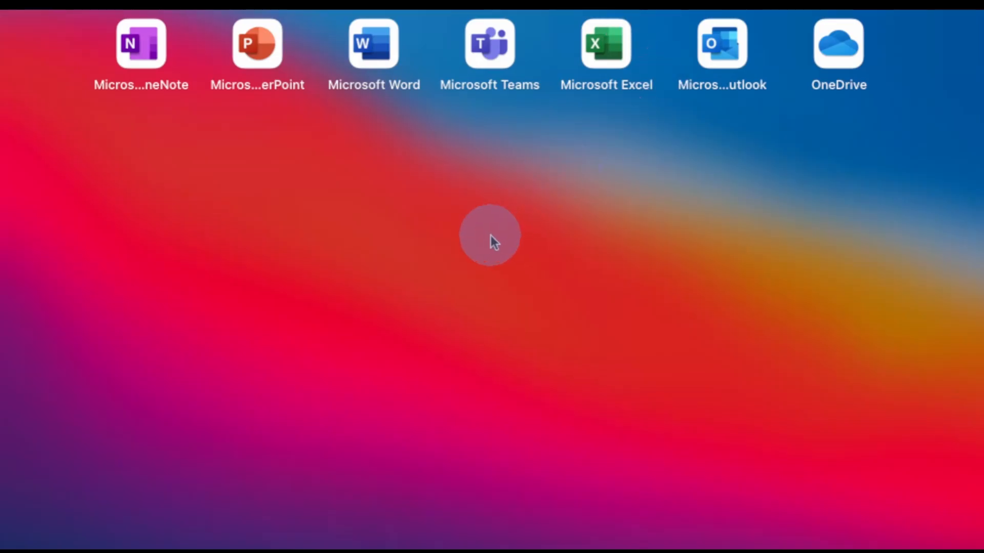
click(610, 55)
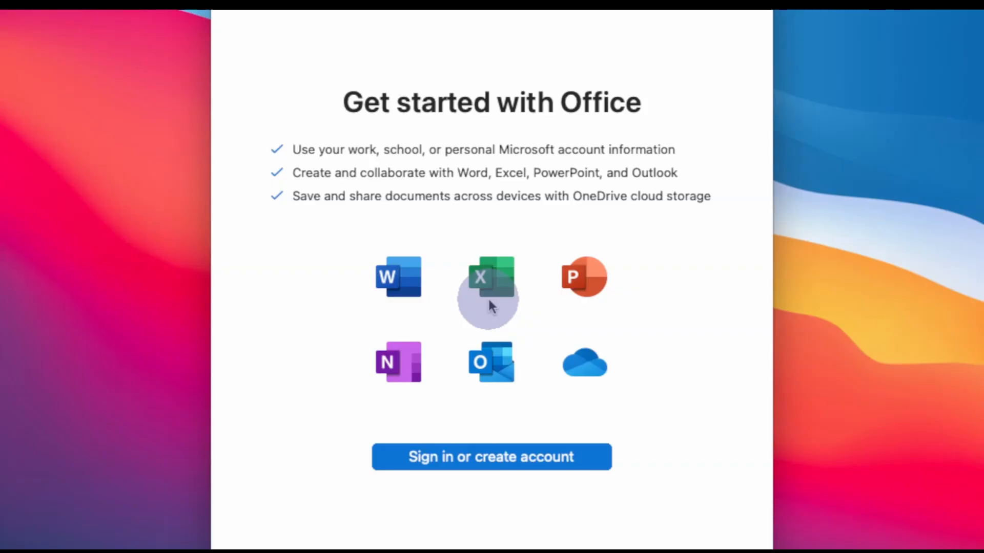
click(498, 458)
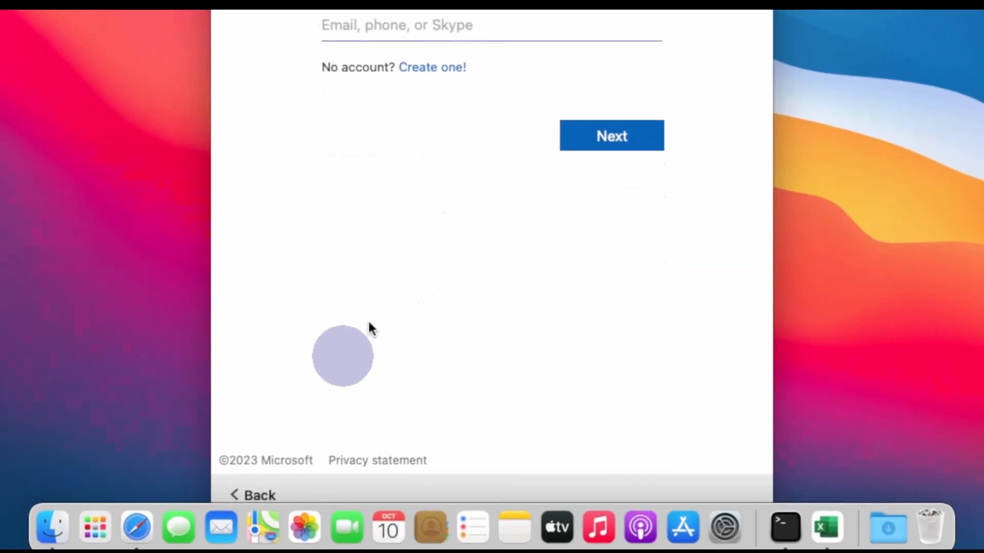
click(137, 535)
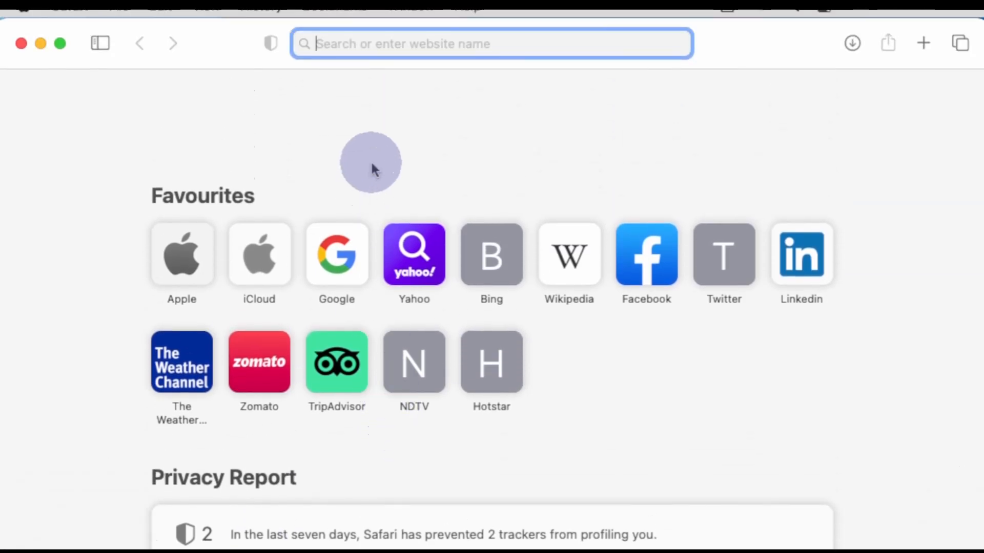
- Search Google for 'microsoft developer program' and open the Microsoft 365 Dev Center page
text(micros)
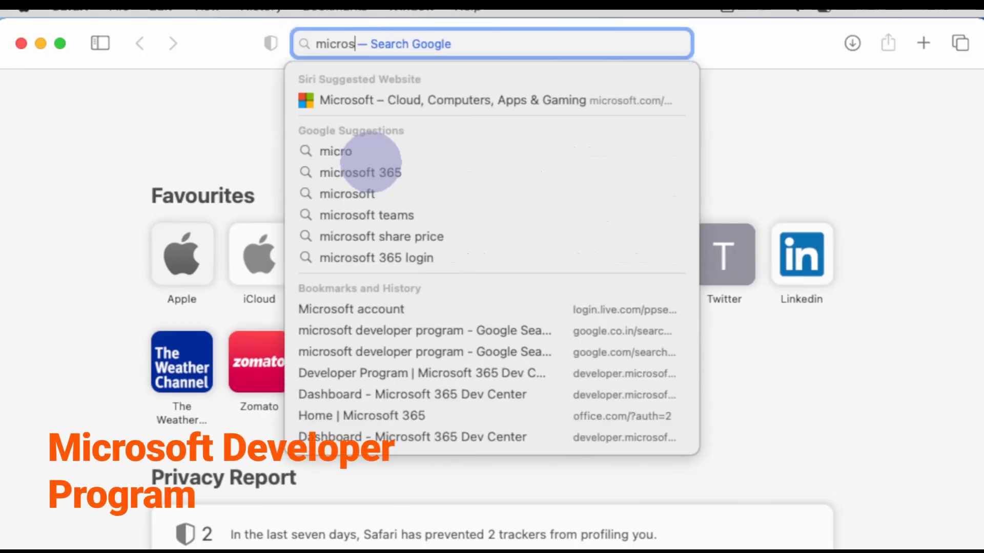
text(oft deve)
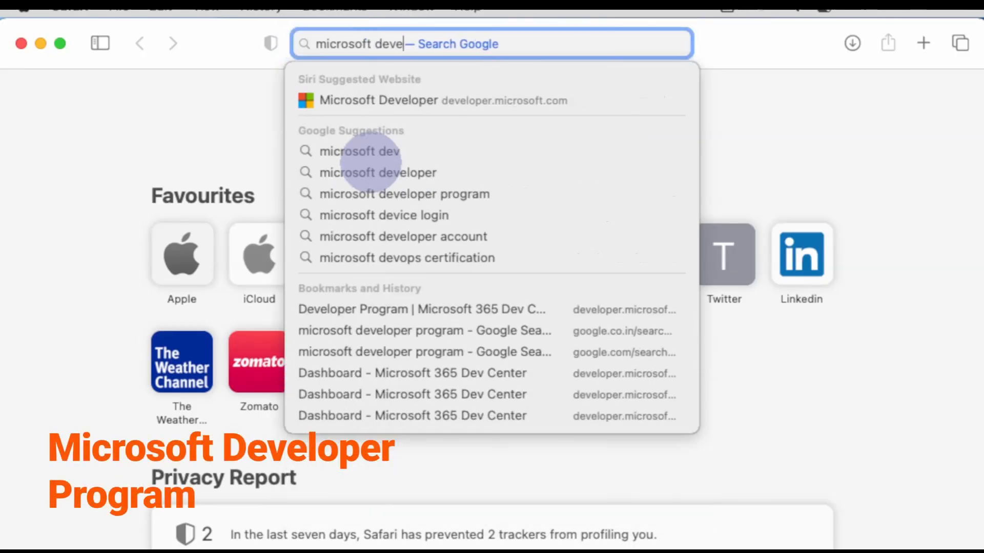
text(loper program)
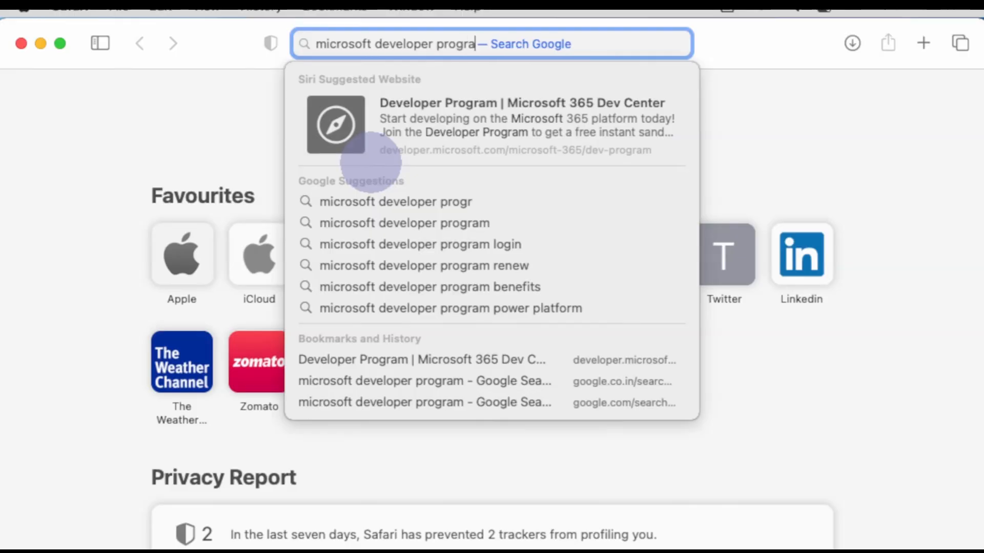
key(Return)
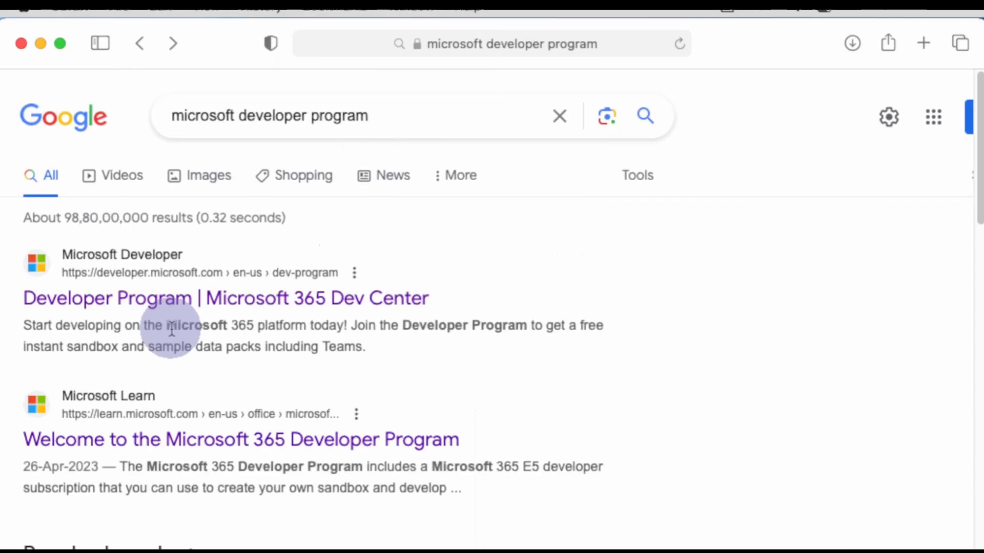
click(185, 299)
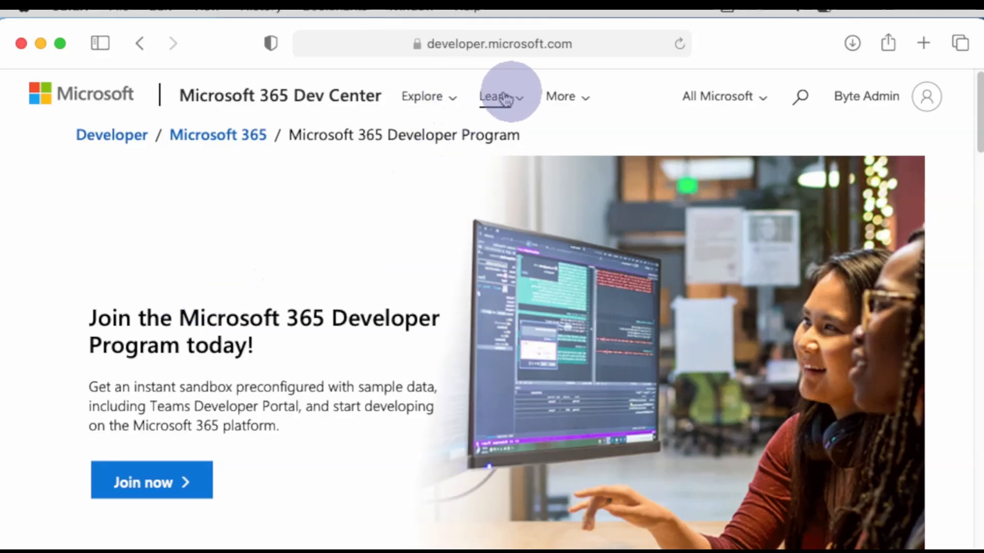
- Go to Developer Program > My Dashboard and select the administrator's sign-in address
click(566, 100)
click(612, 221)
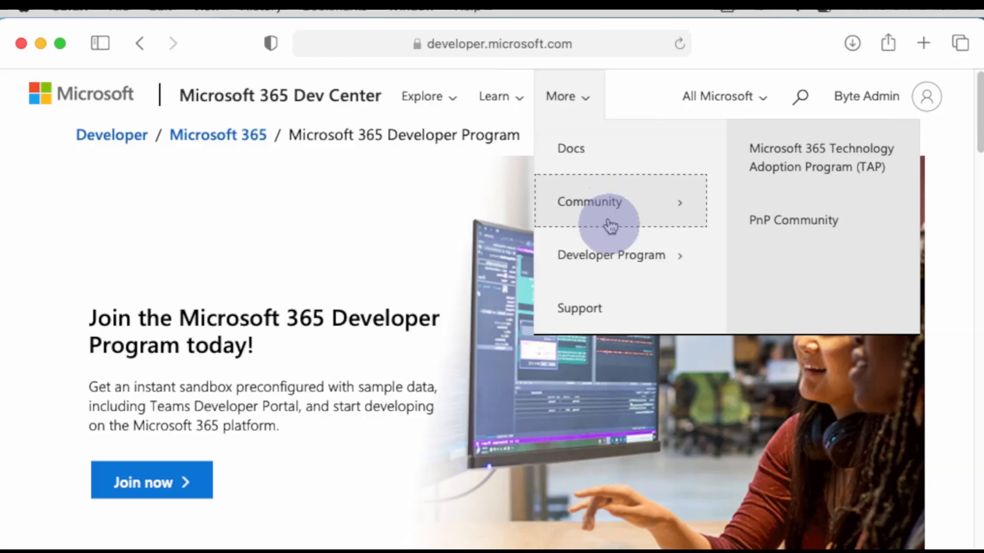
click(625, 264)
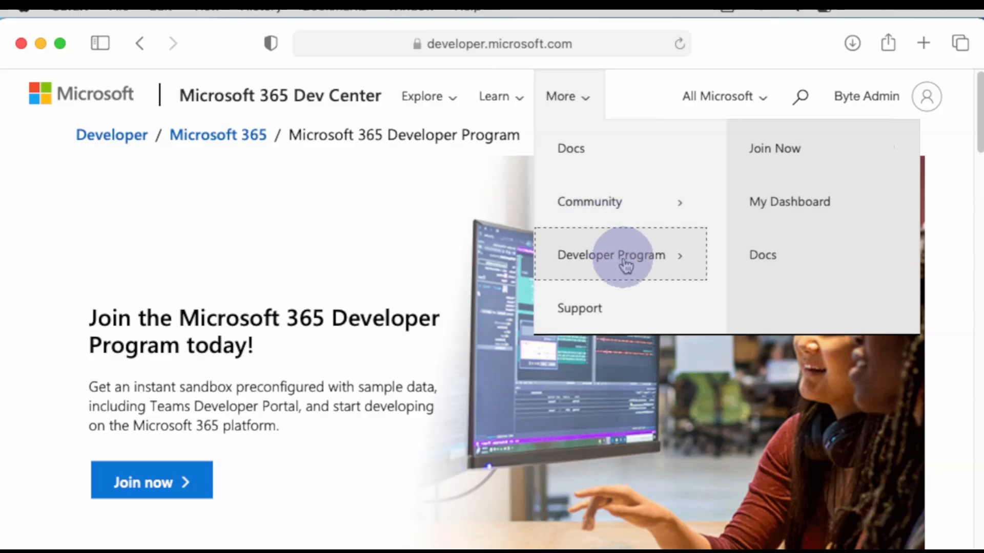
click(792, 203)
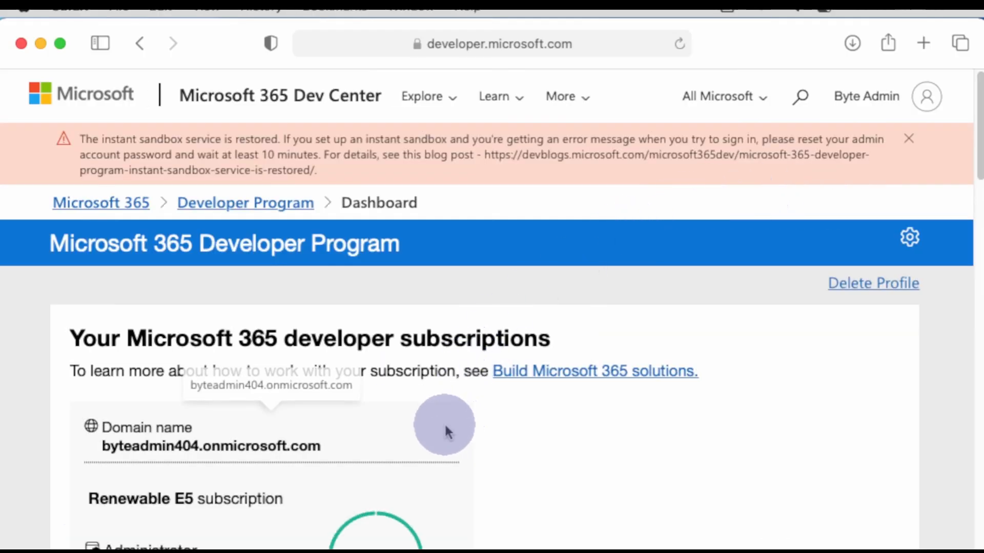
scroll(444, 423, down, 1)
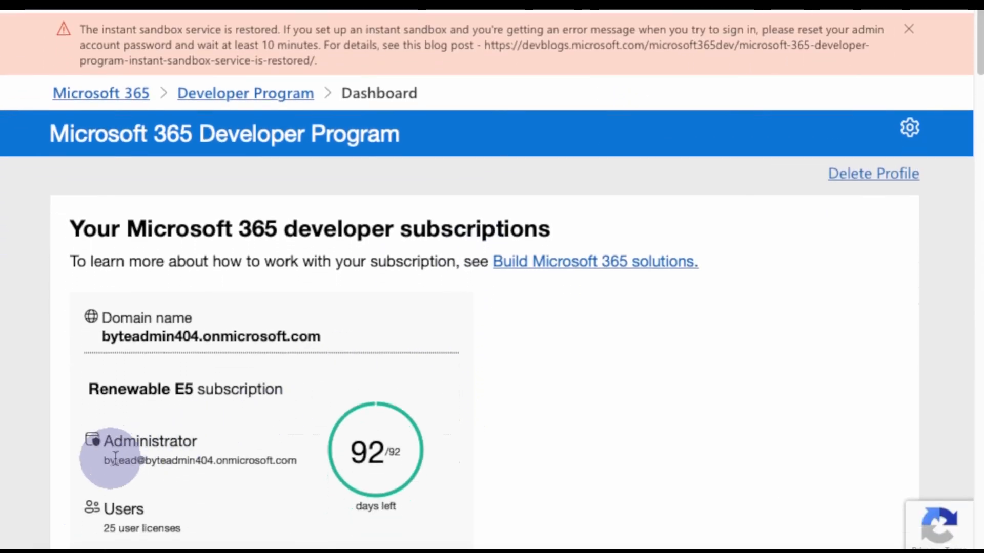
drag(101, 464, 297, 461)
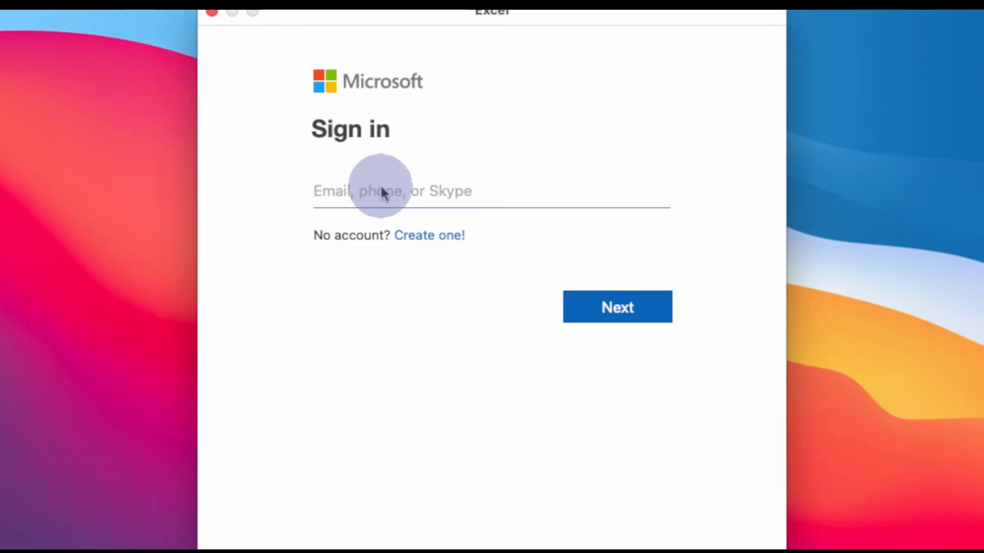
- Sign Excel in with the sandbox admin email and password, accept the privacy notice, and finish setup
key(super+v)
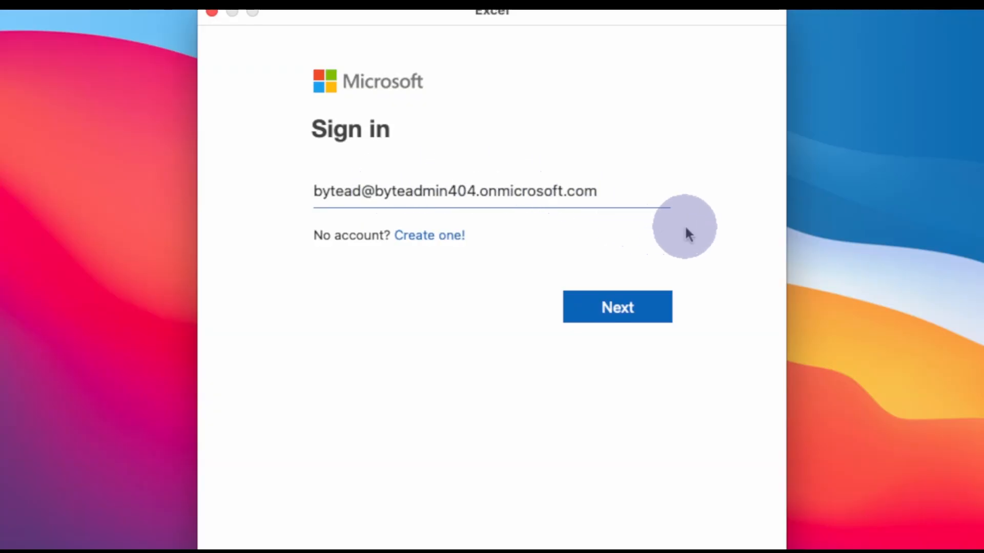
click(618, 314)
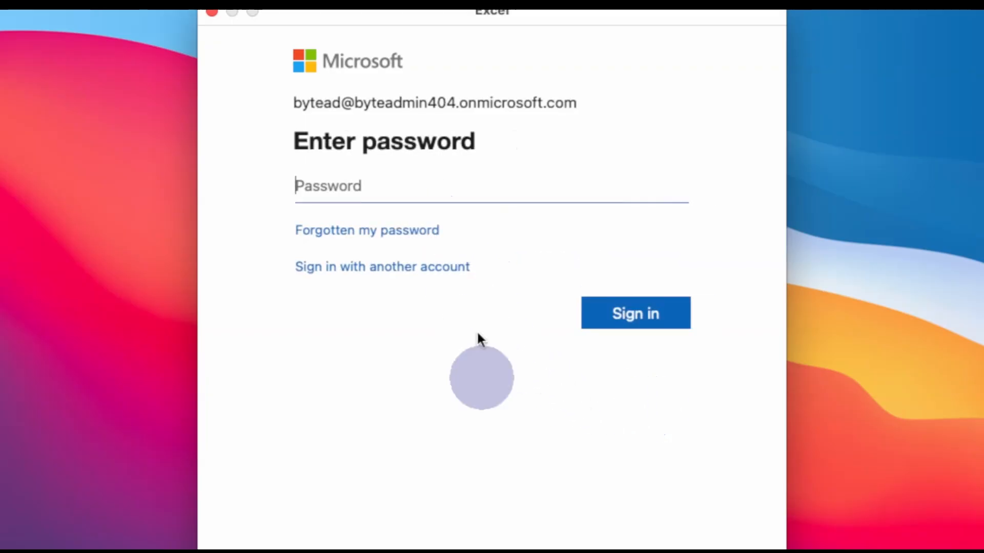
text(•••••)
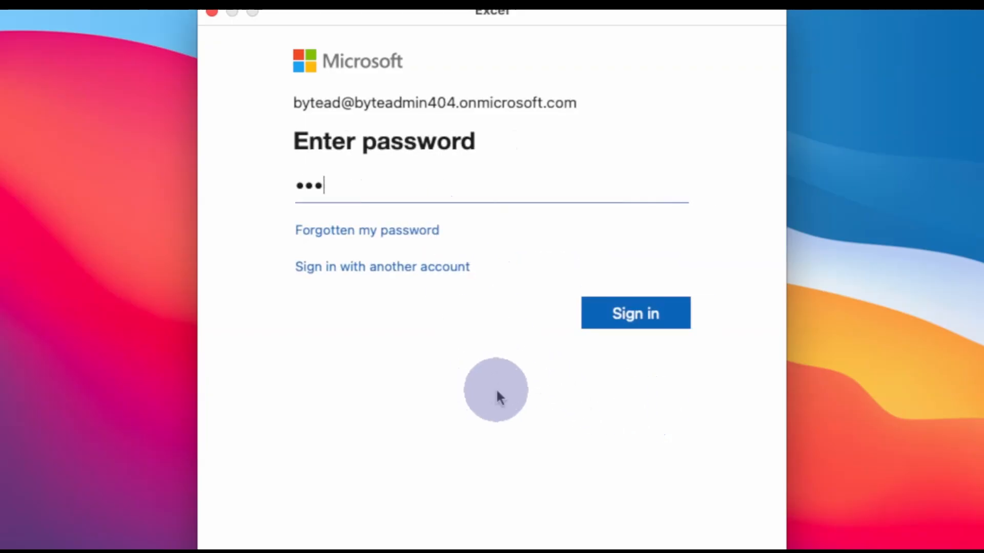
text(••••)
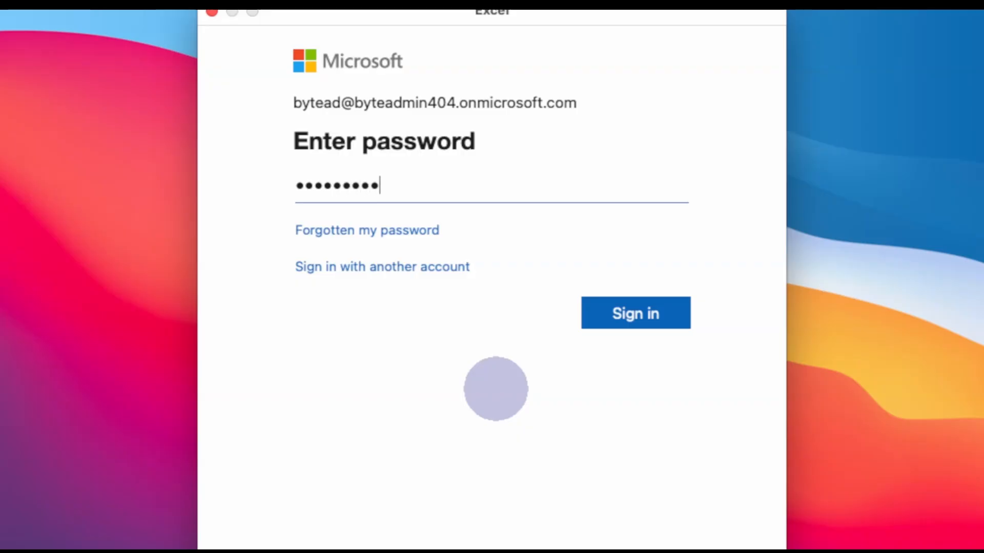
text(•)
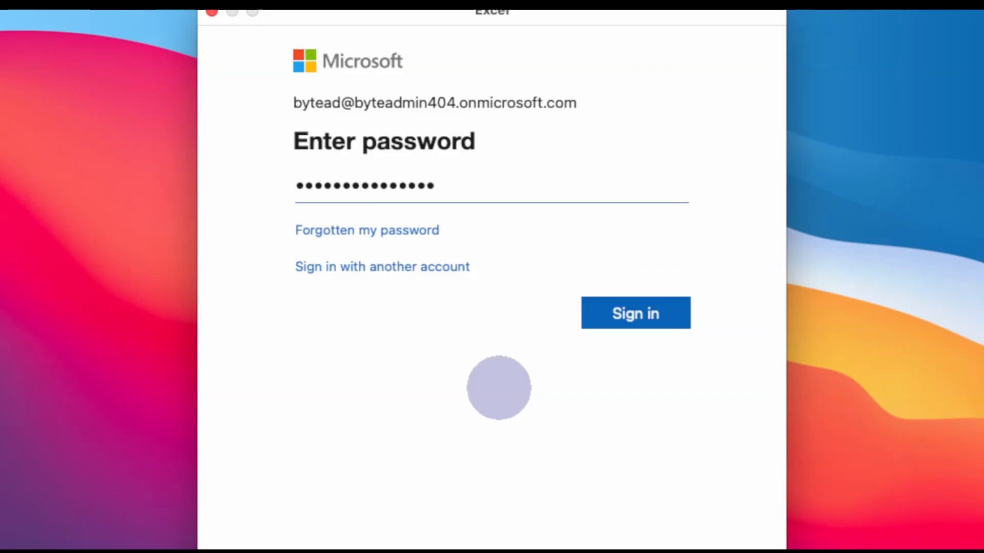
click(641, 313)
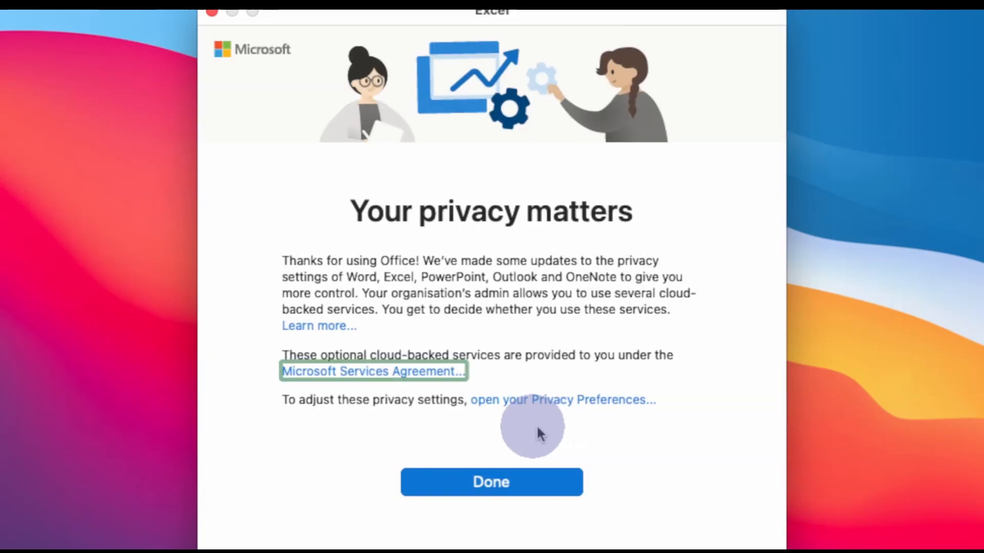
click(507, 482)
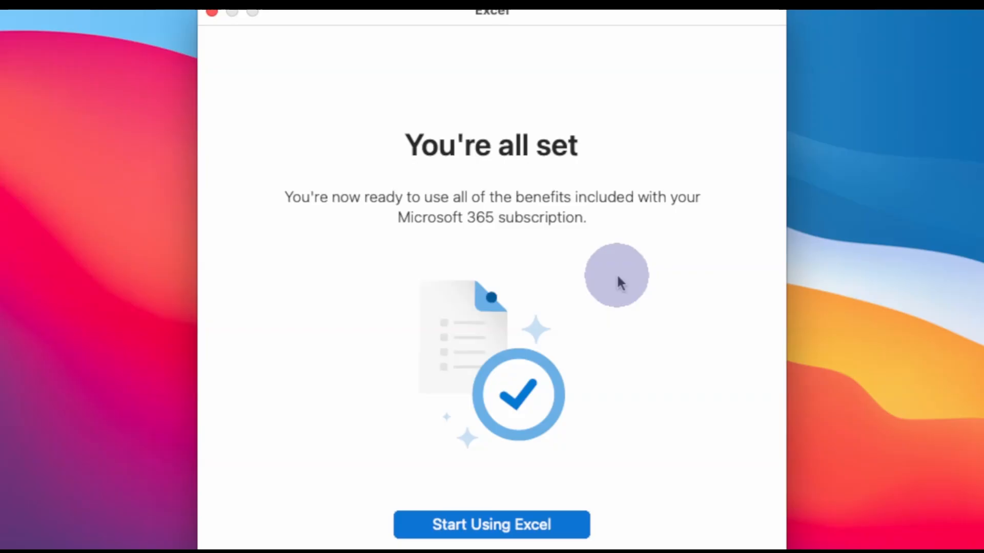
click(506, 527)
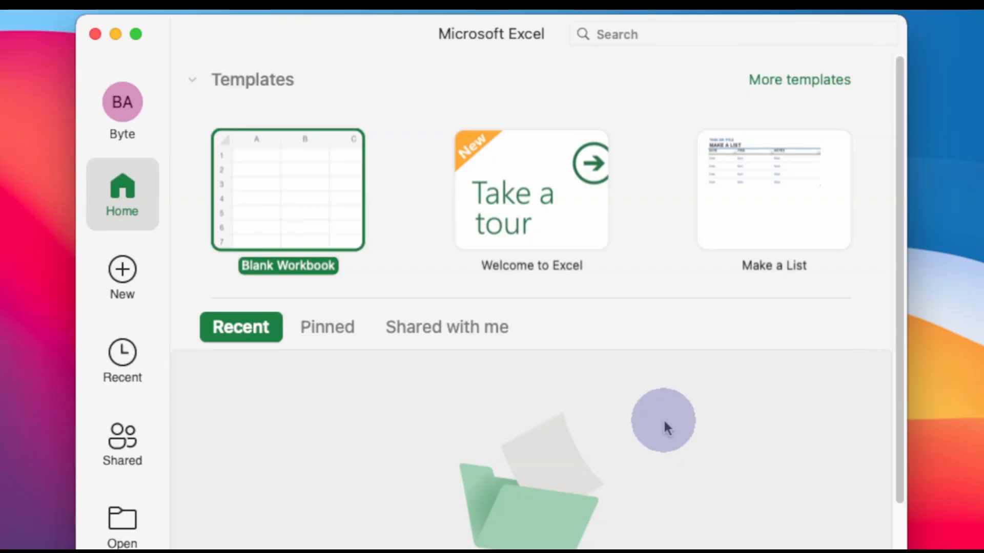
- Open a blank Book1 workbook, close Excel, and show the installed Microsoft 365 apps in Launchpad
click(309, 192)
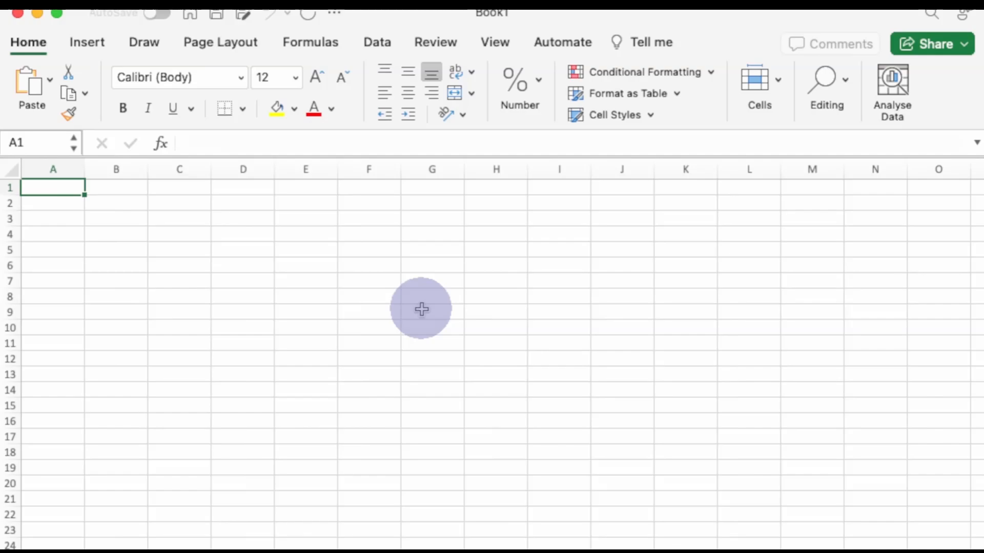
click(15, 13)
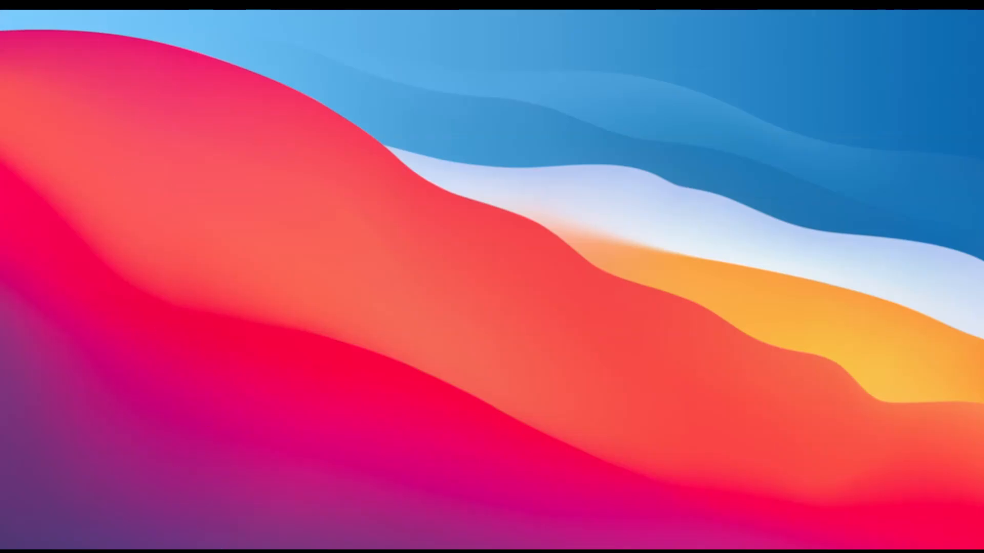
key(F4)
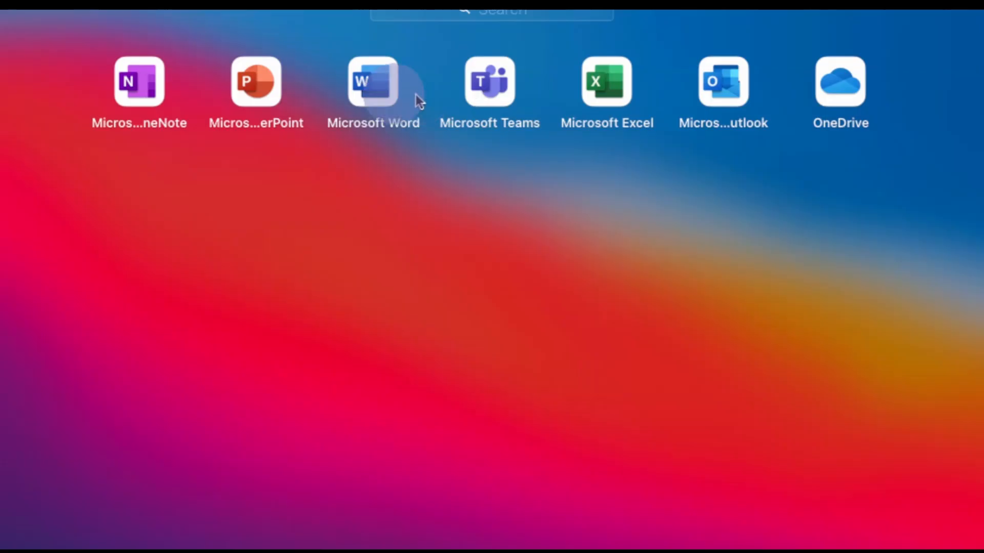
- Launch PowerPoint from Launchpad, complete its first-run setup, and close its start window
click(242, 62)
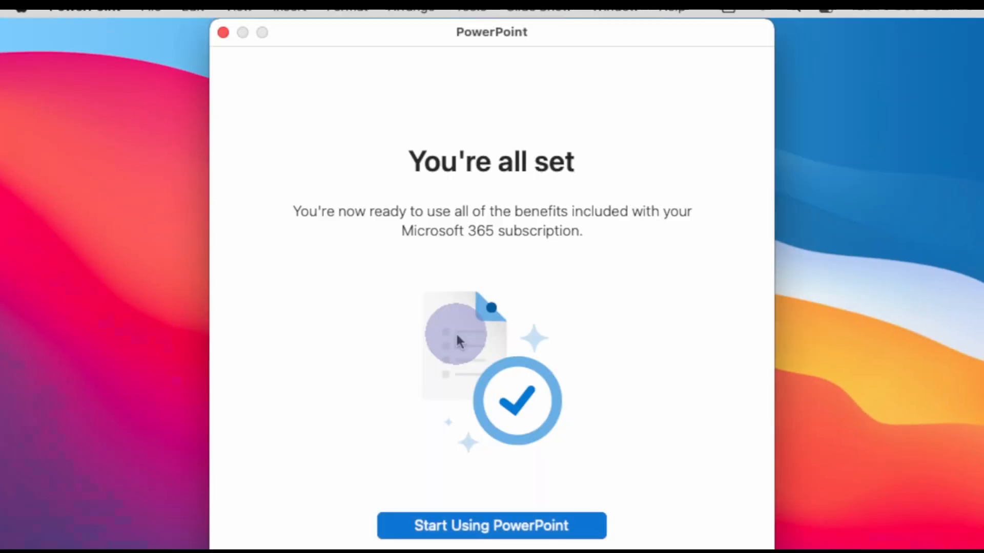
click(555, 525)
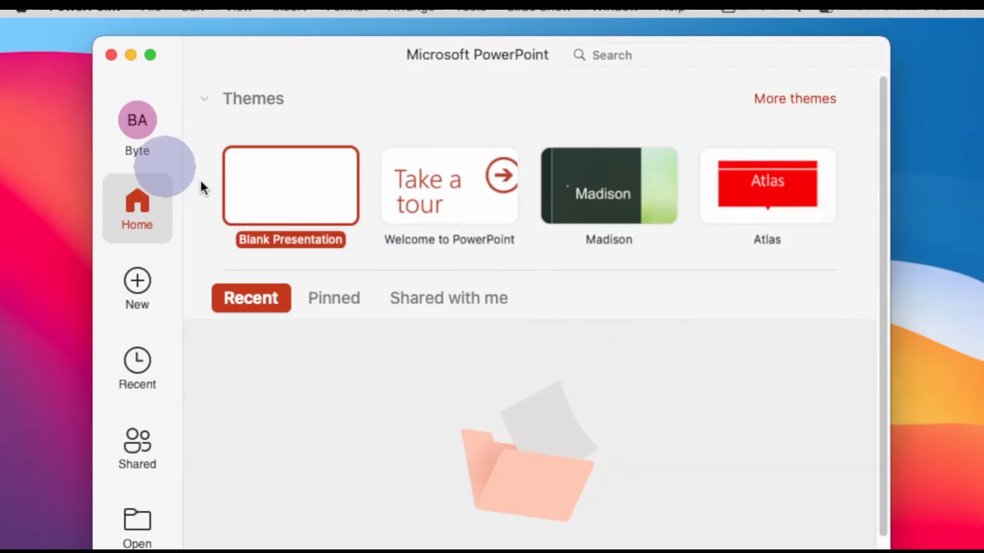
click(109, 60)
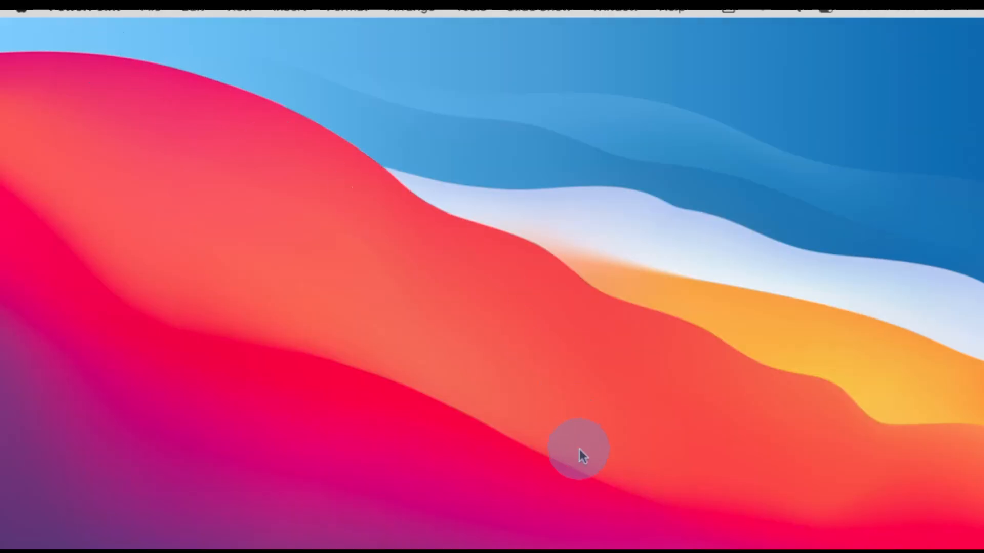